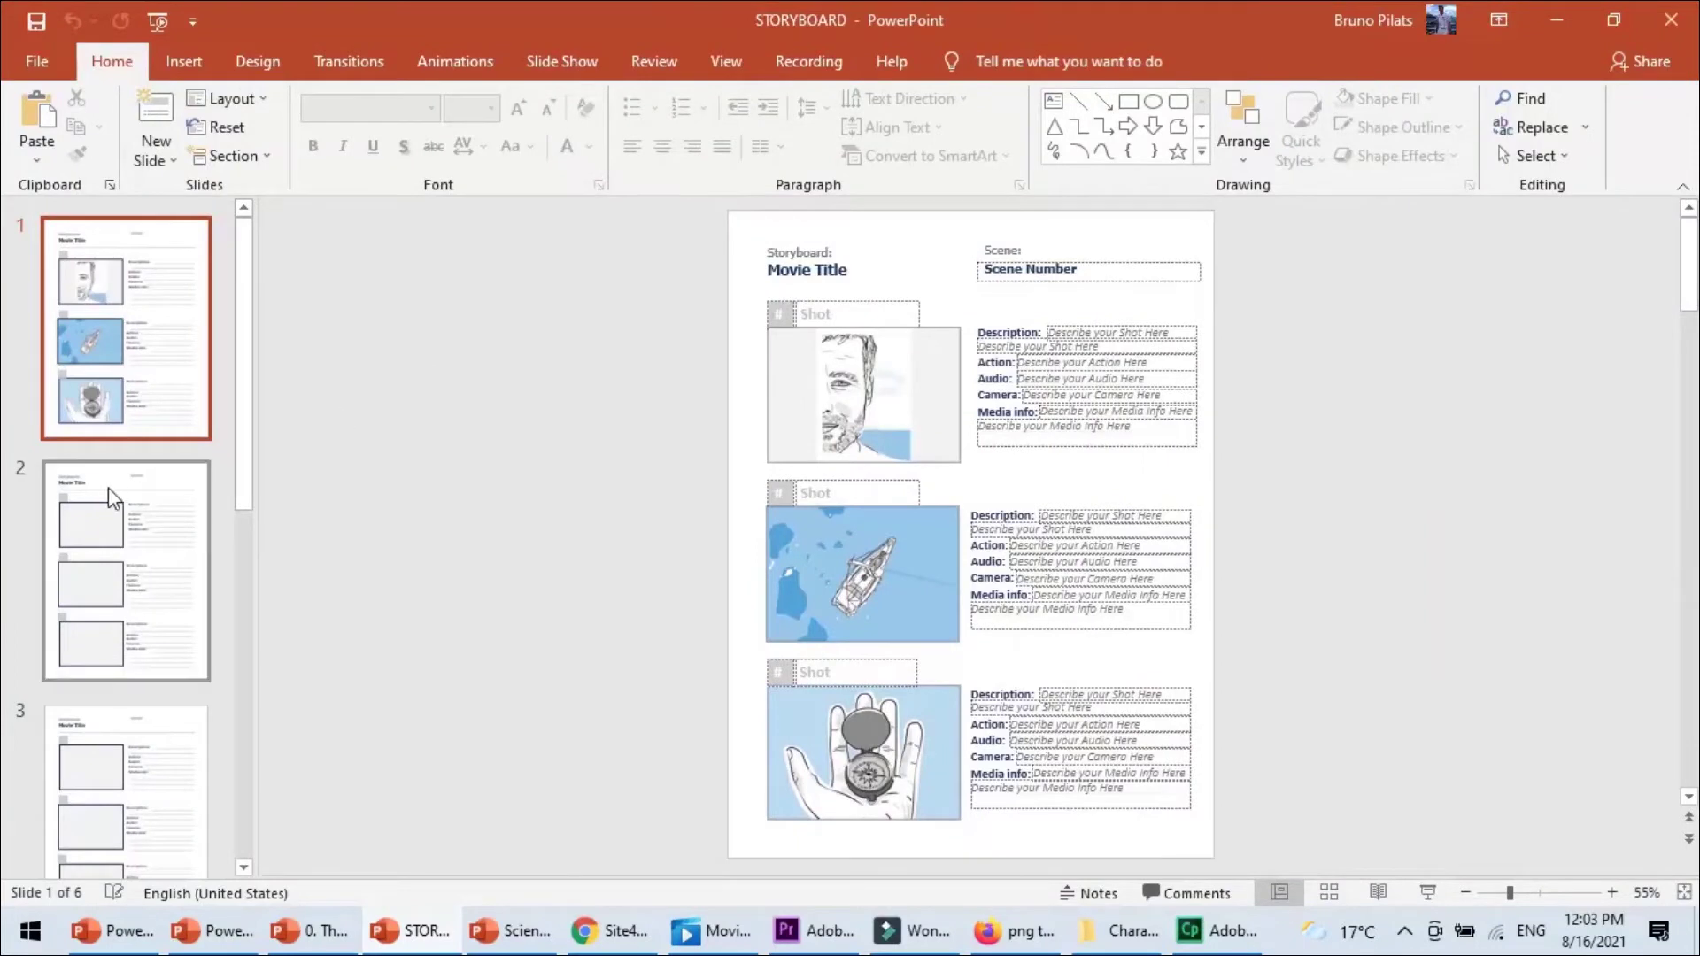
click(1055, 361)
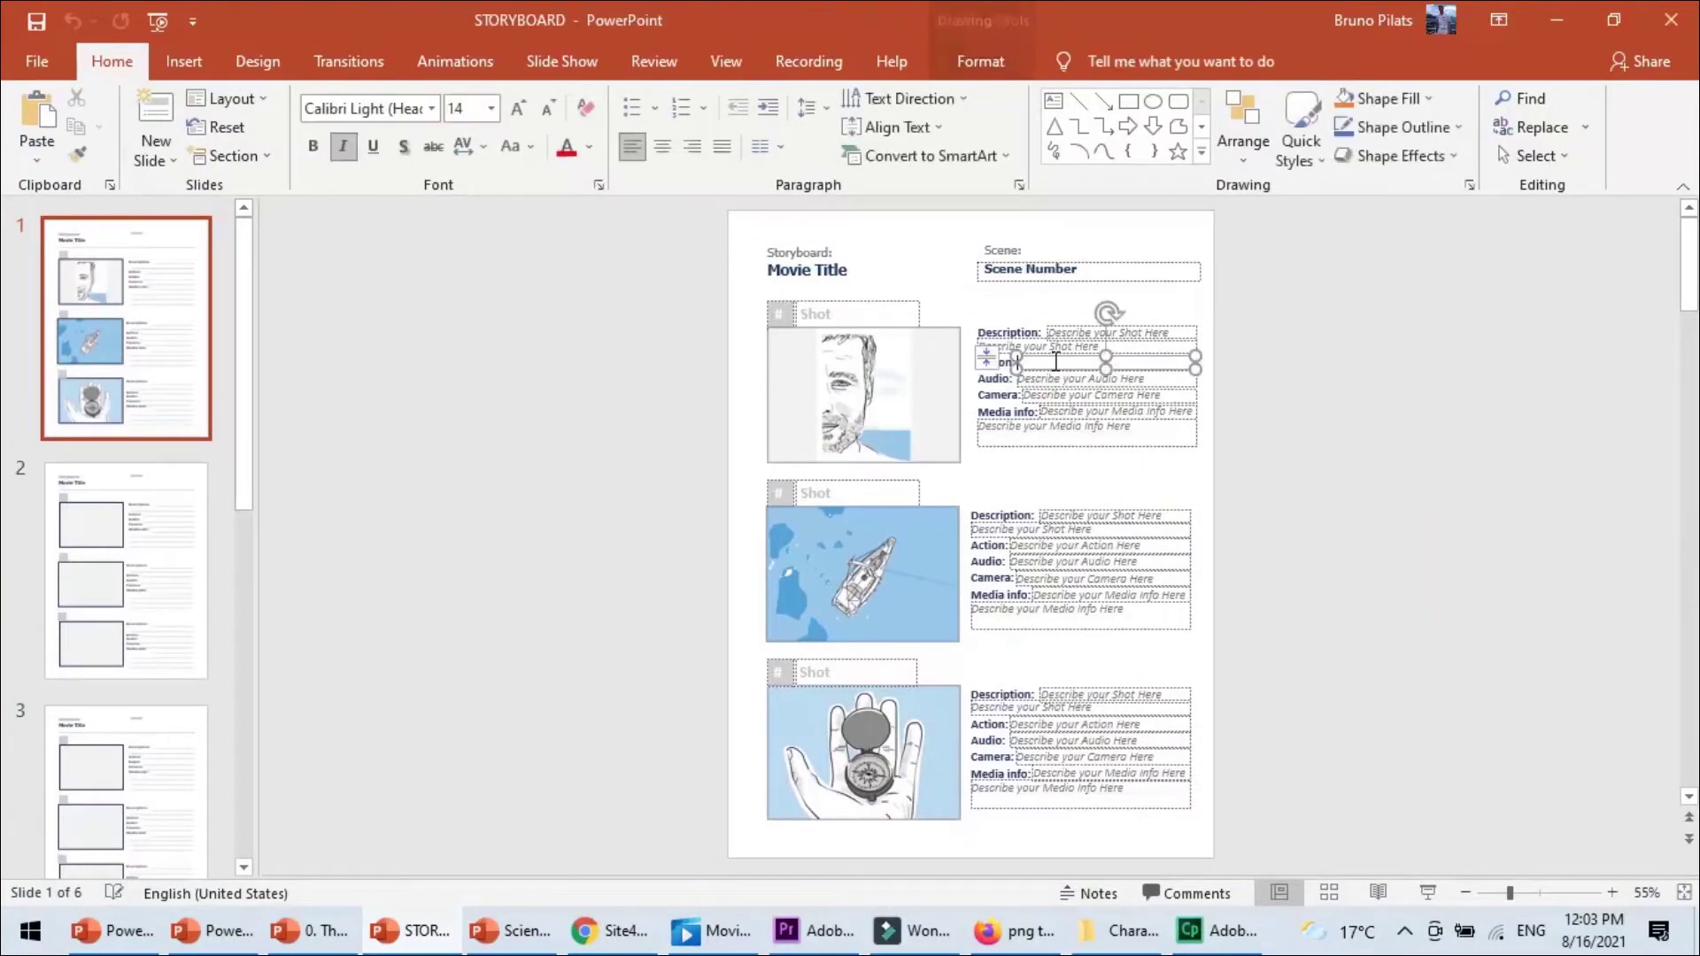
click(849, 412)
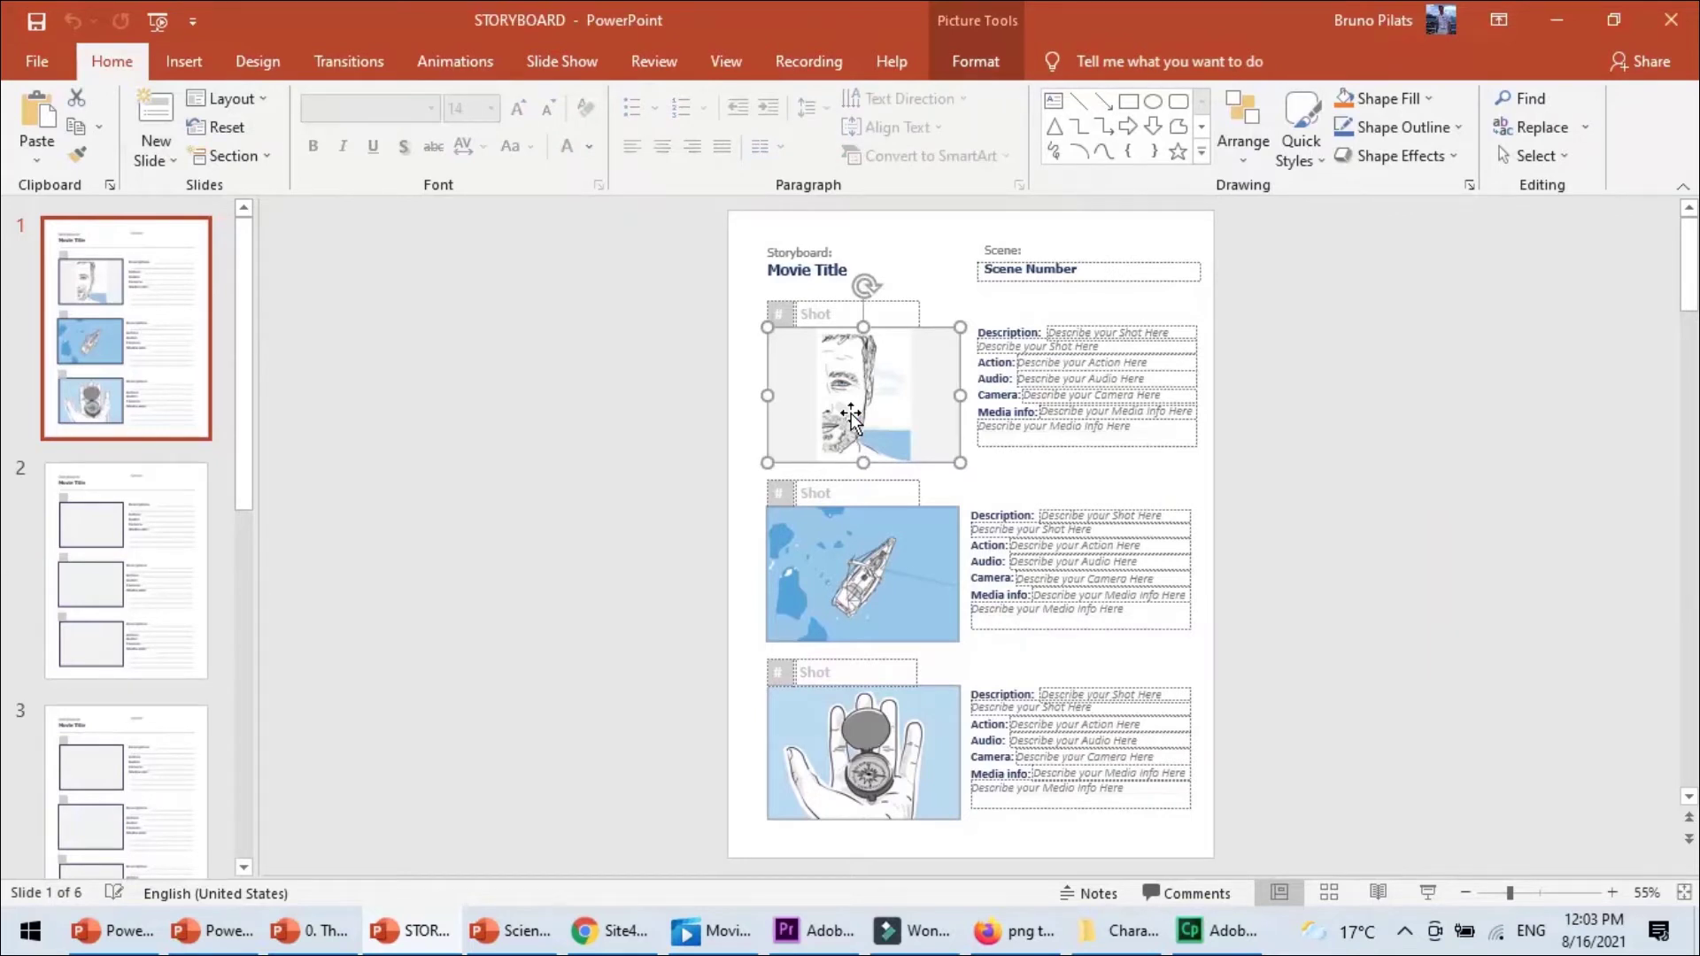
Switch to the Movies & TV player and skim the recording Video from Captivate 1 up to about 17 minutes, pausing there
click(708, 943)
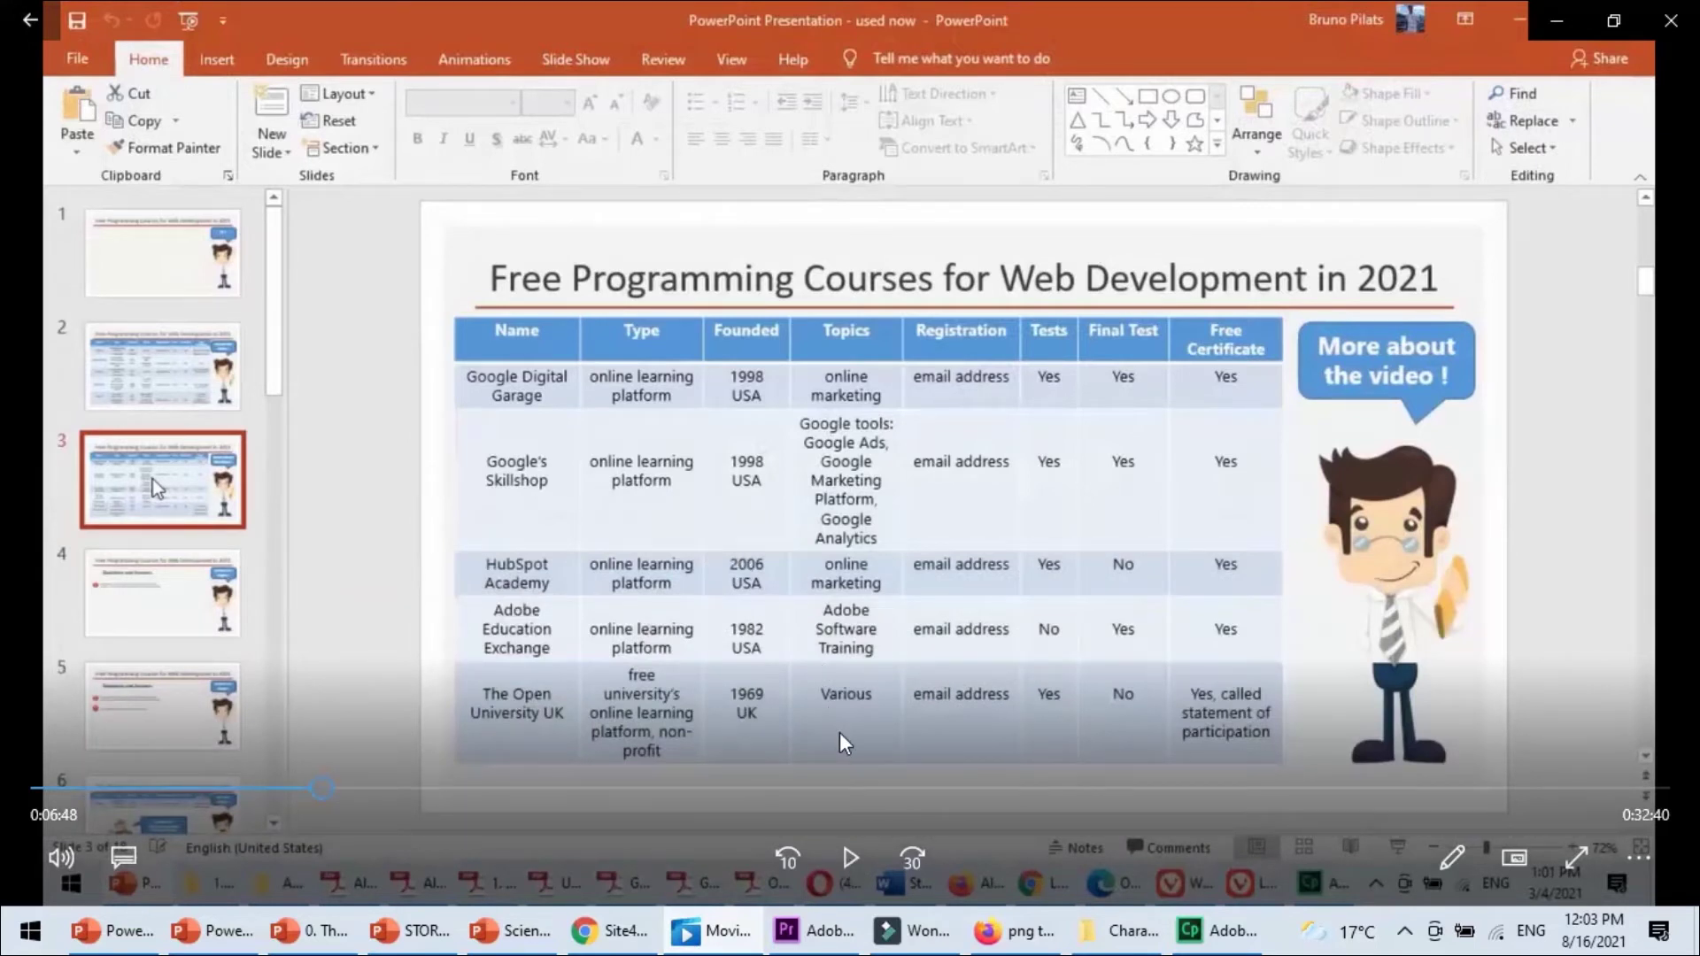
click(850, 861)
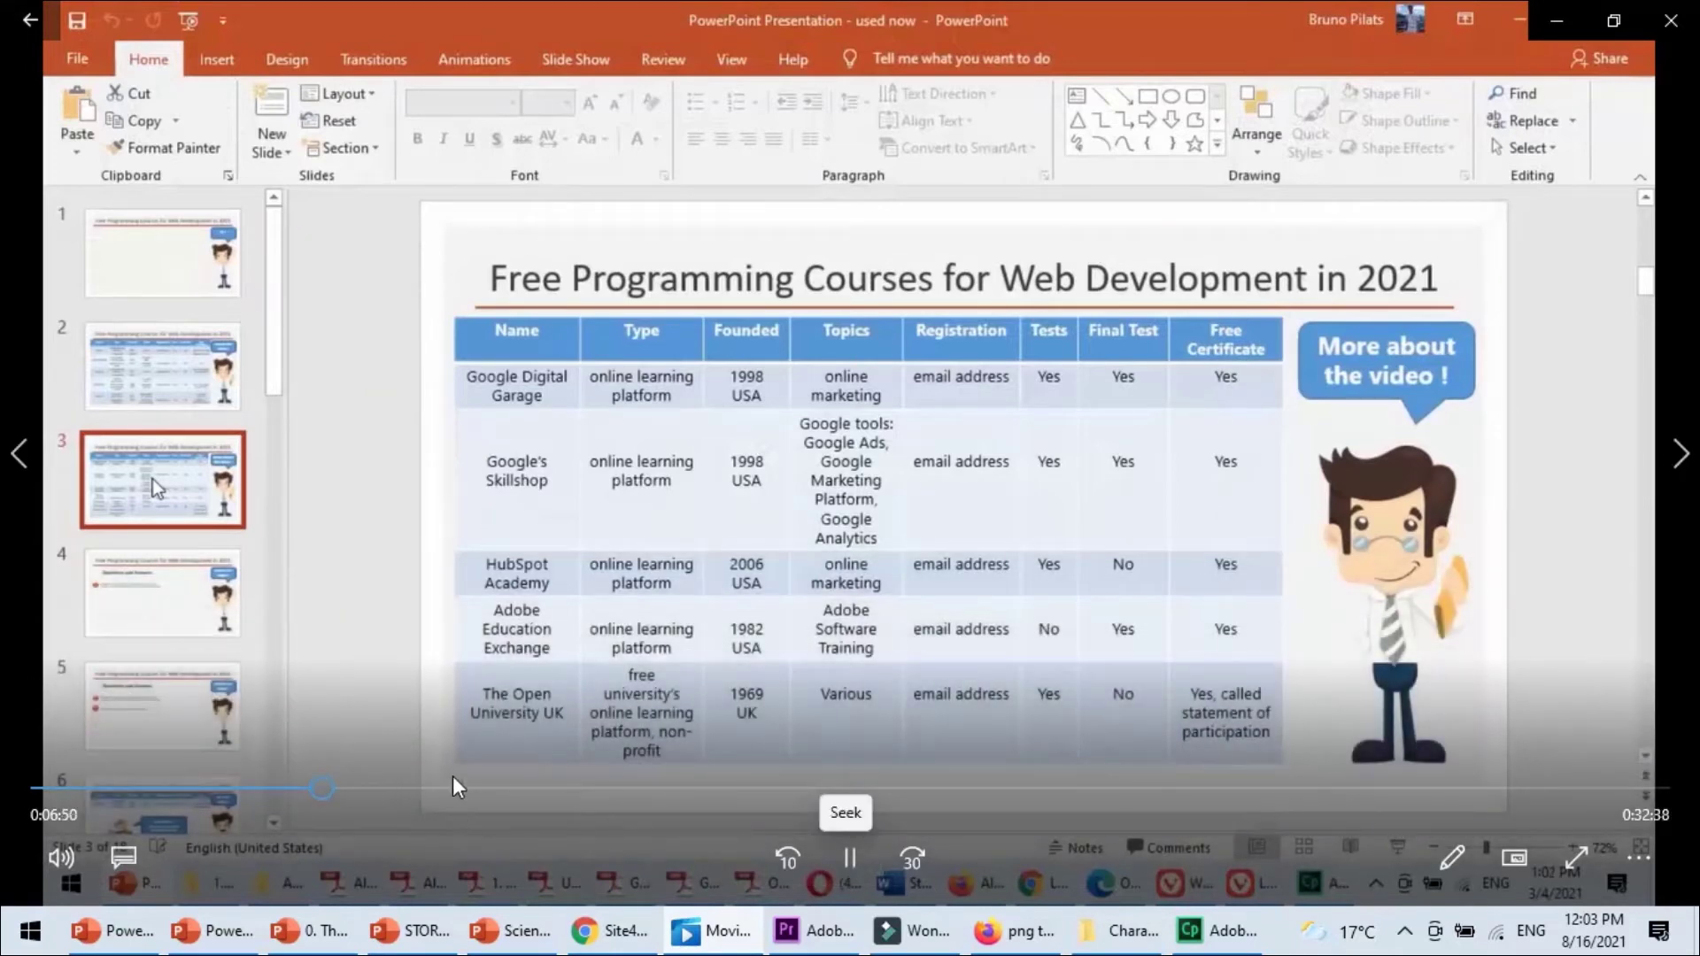
click(454, 790)
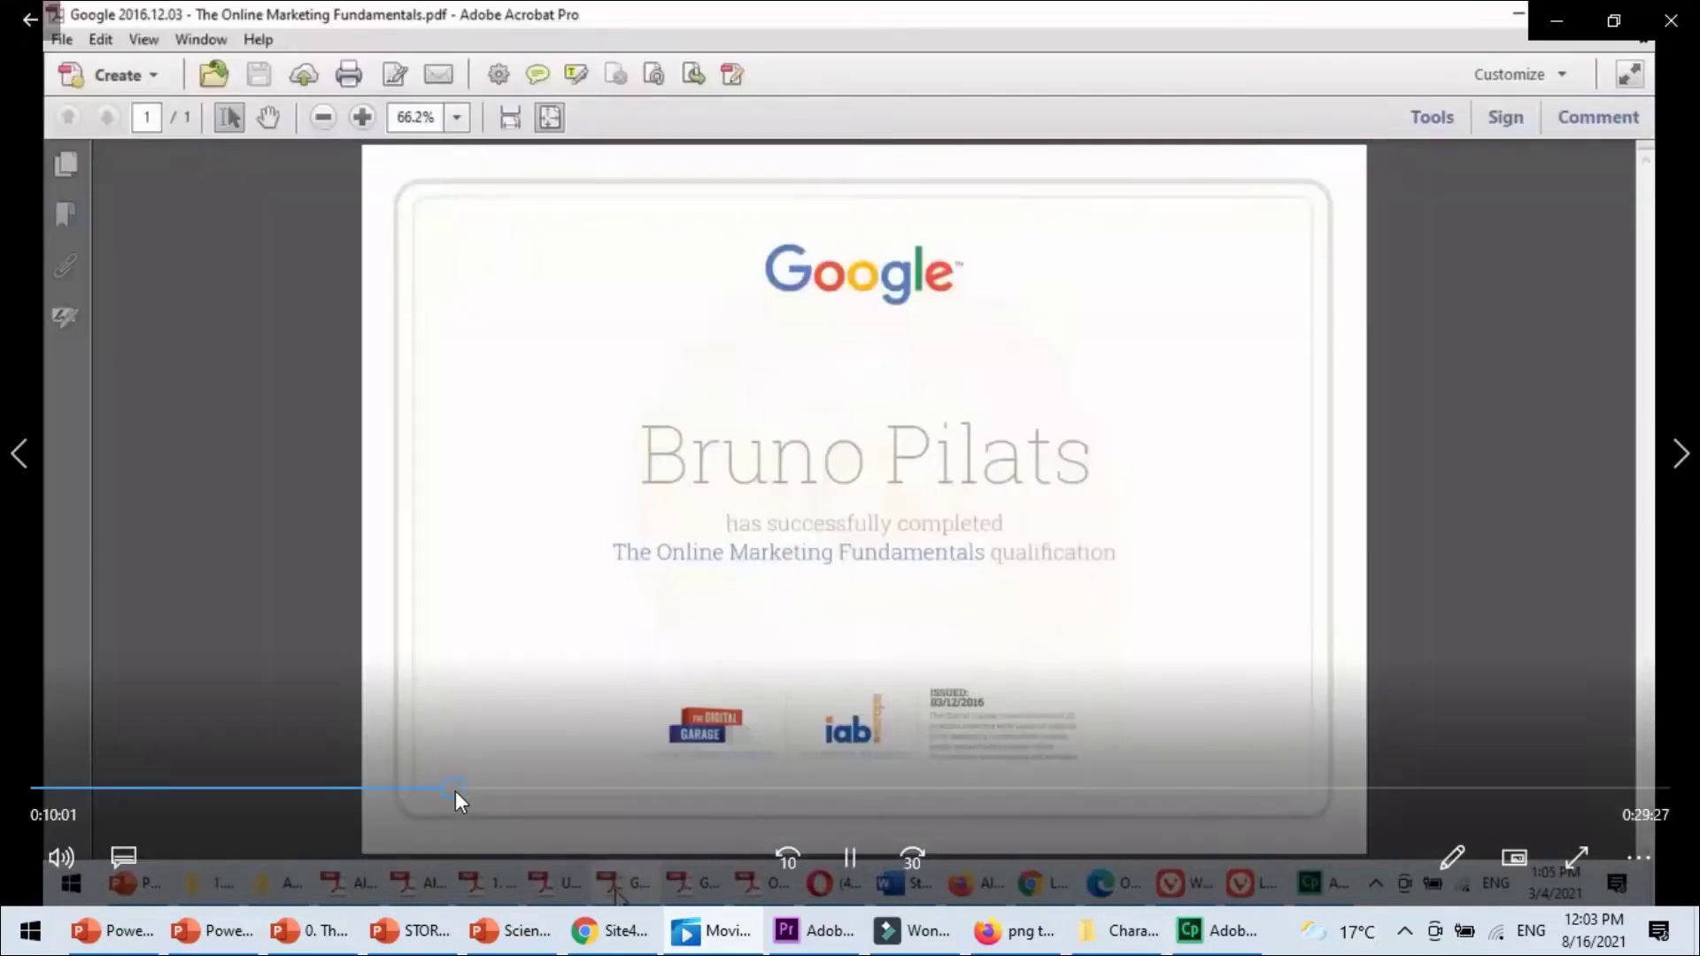
click(503, 789)
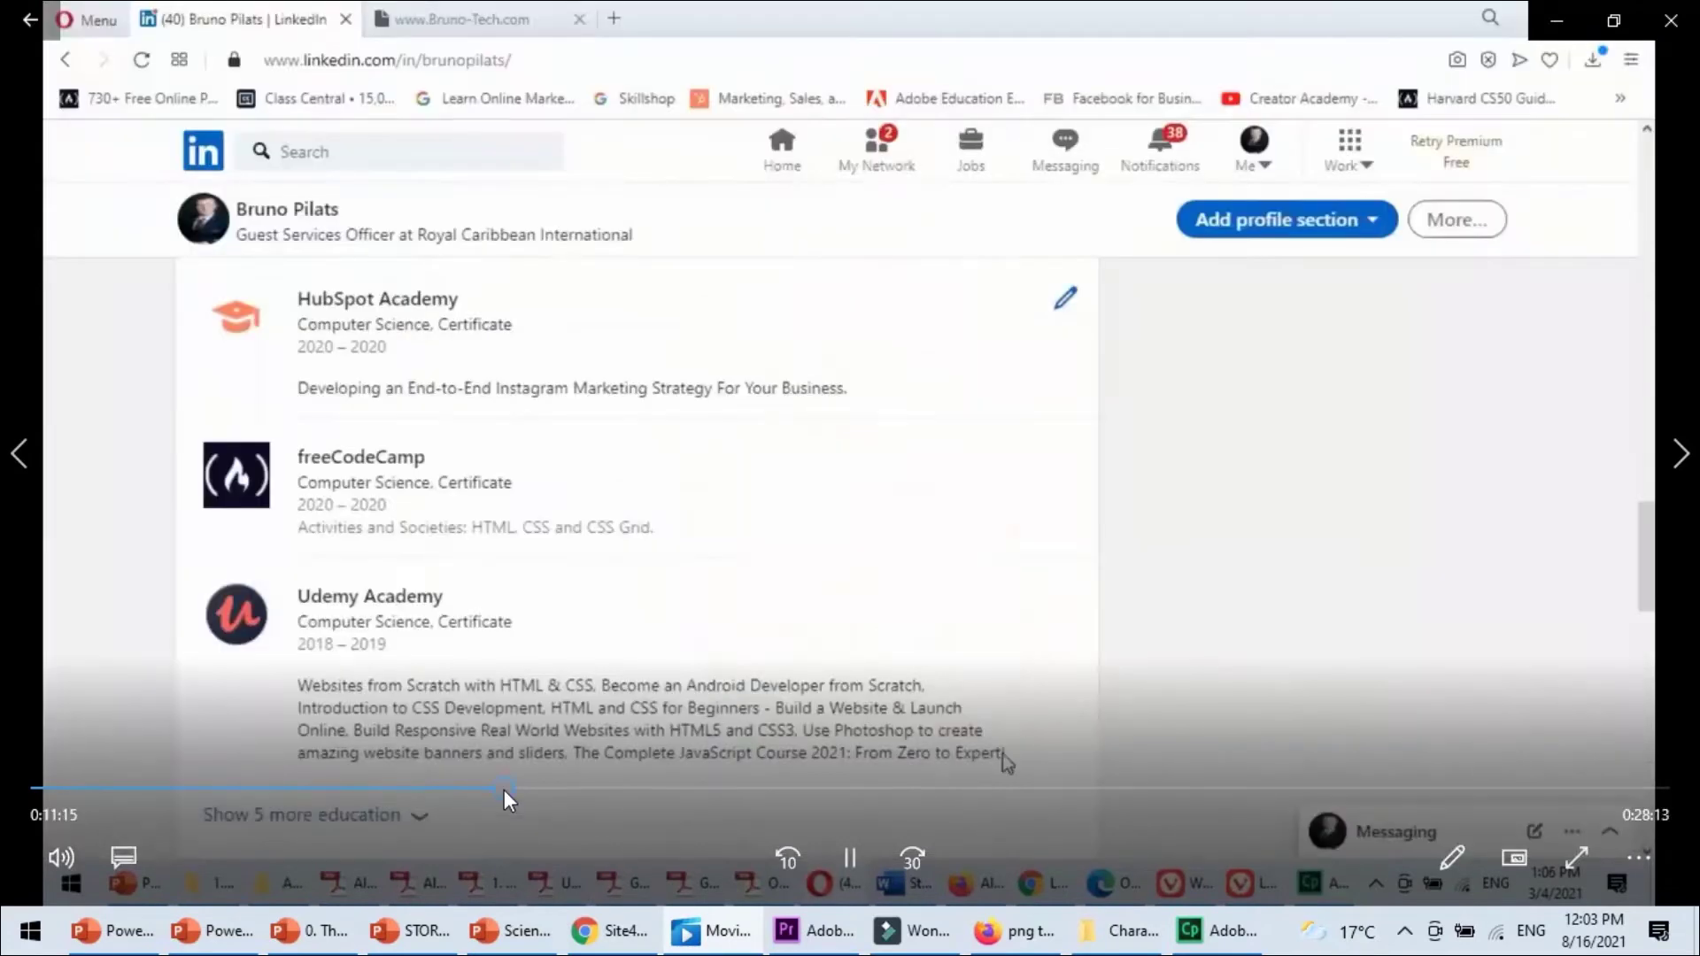
click(651, 794)
click(744, 788)
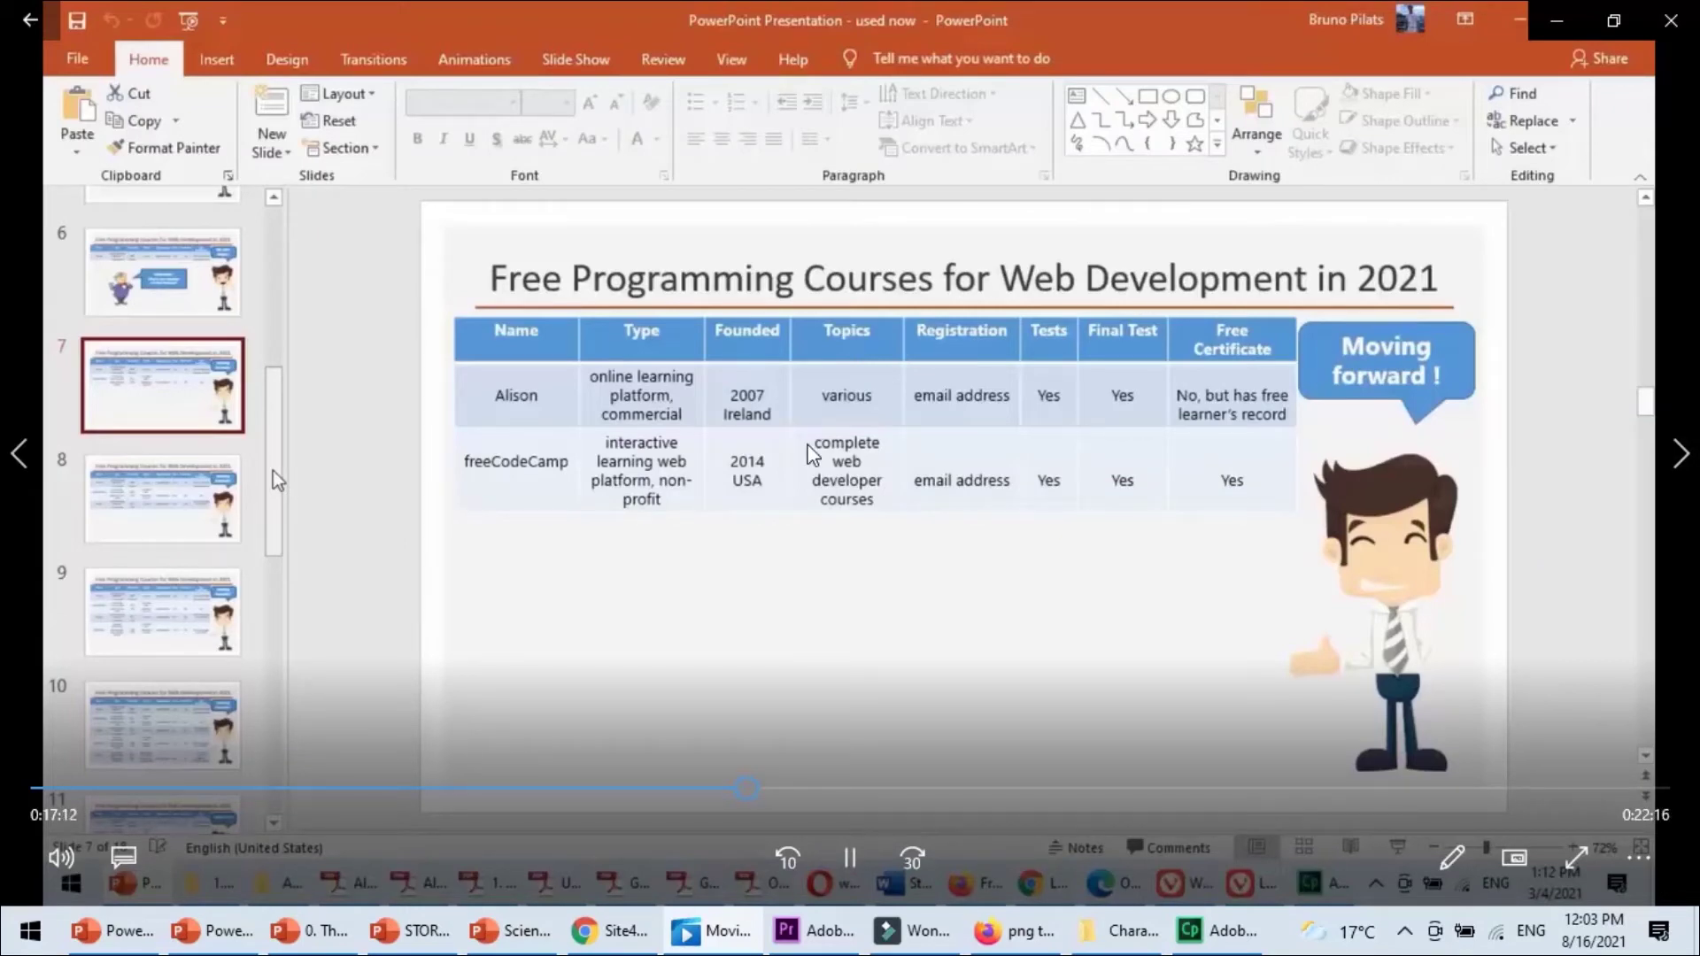
mouse_move(884, 618)
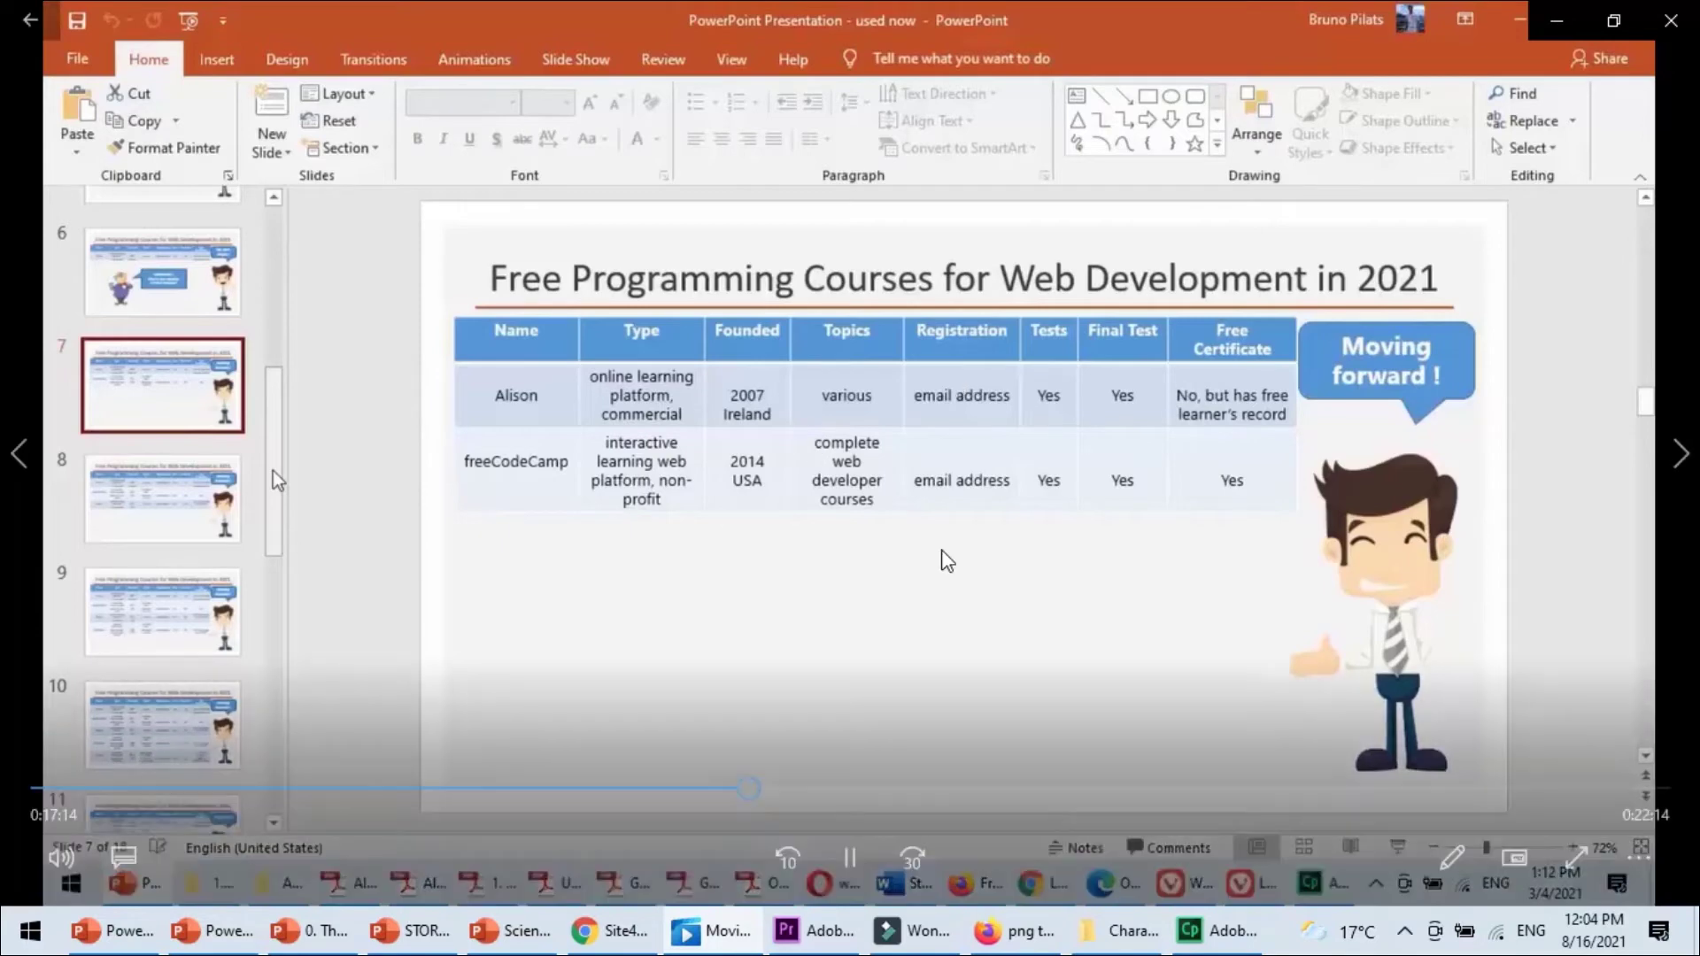
click(855, 852)
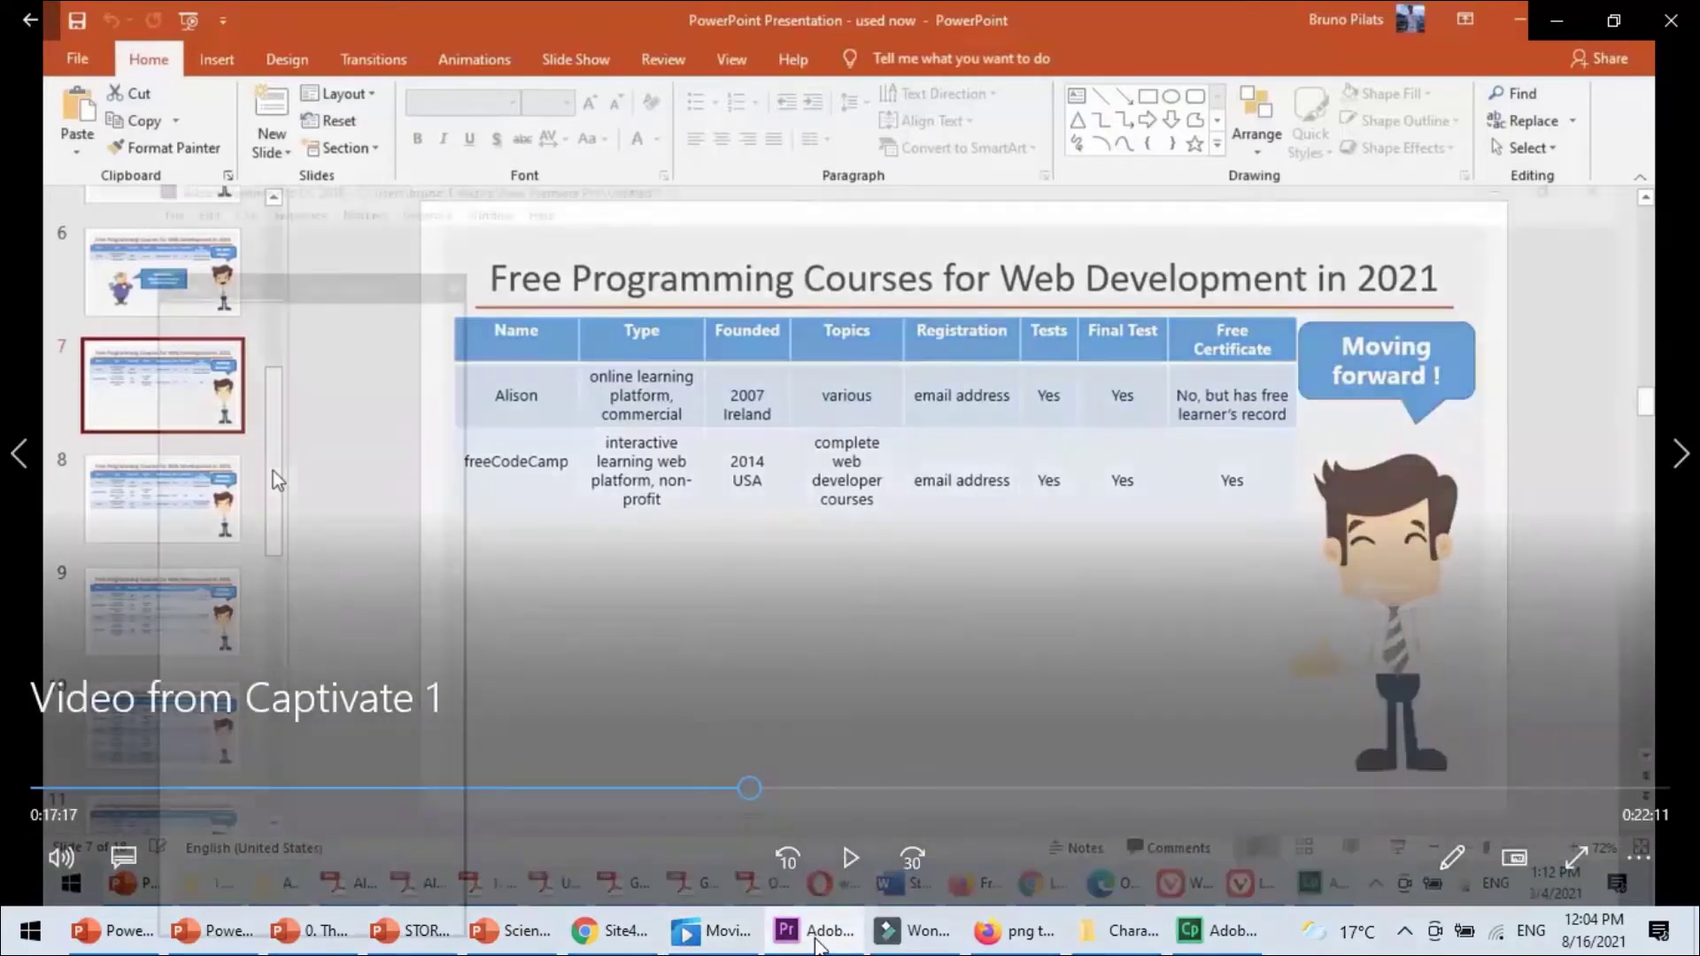
Switch to Adobe Premiere Pro and place 0. Video Intro.mp4 at the sequence start, followed directly by Video from Captivate 1.mp4 on V1
click(816, 938)
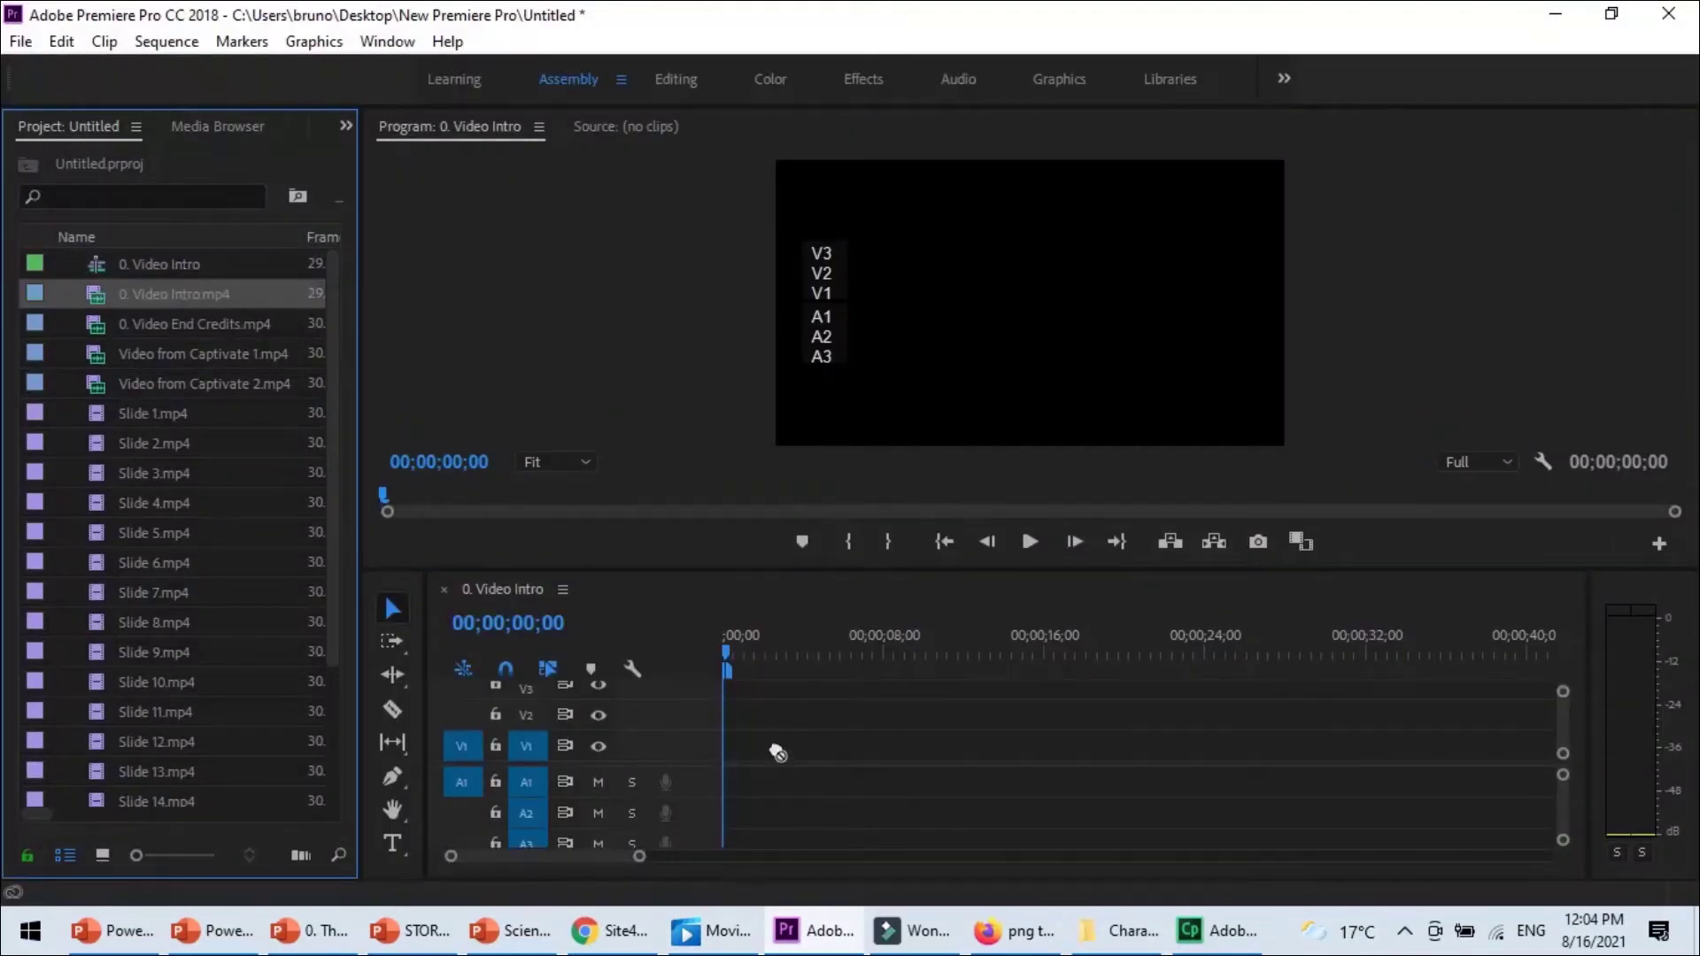
drag(778, 753, 779, 752)
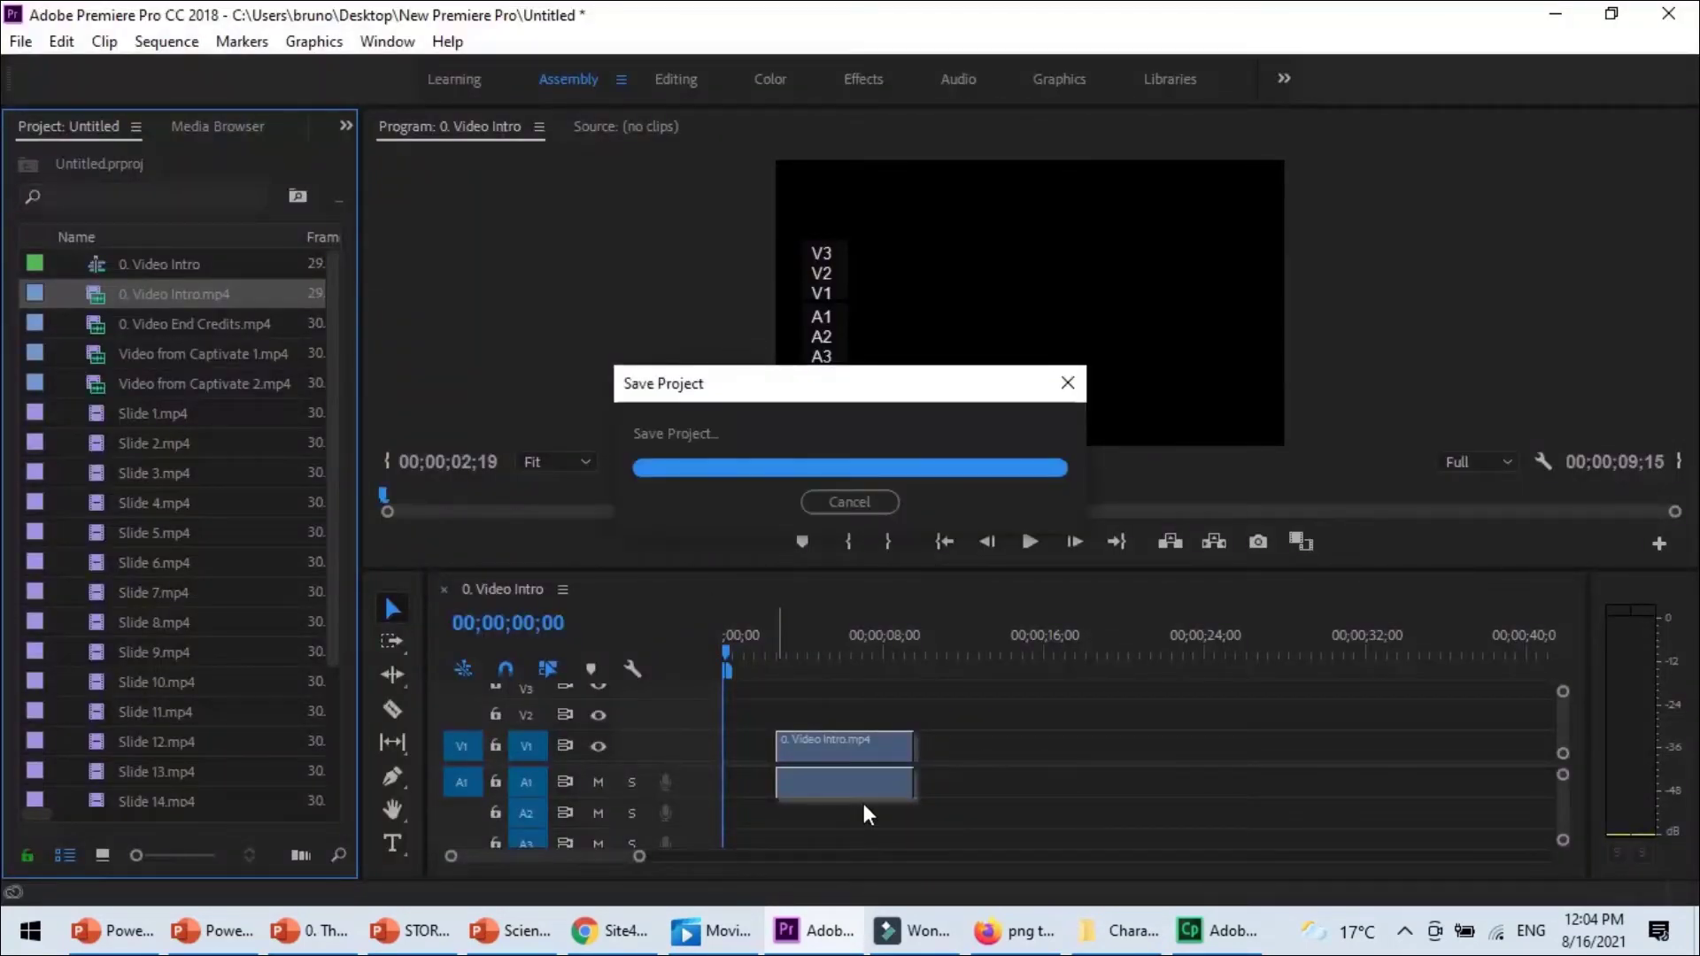
click(843, 744)
drag(799, 742, 748, 744)
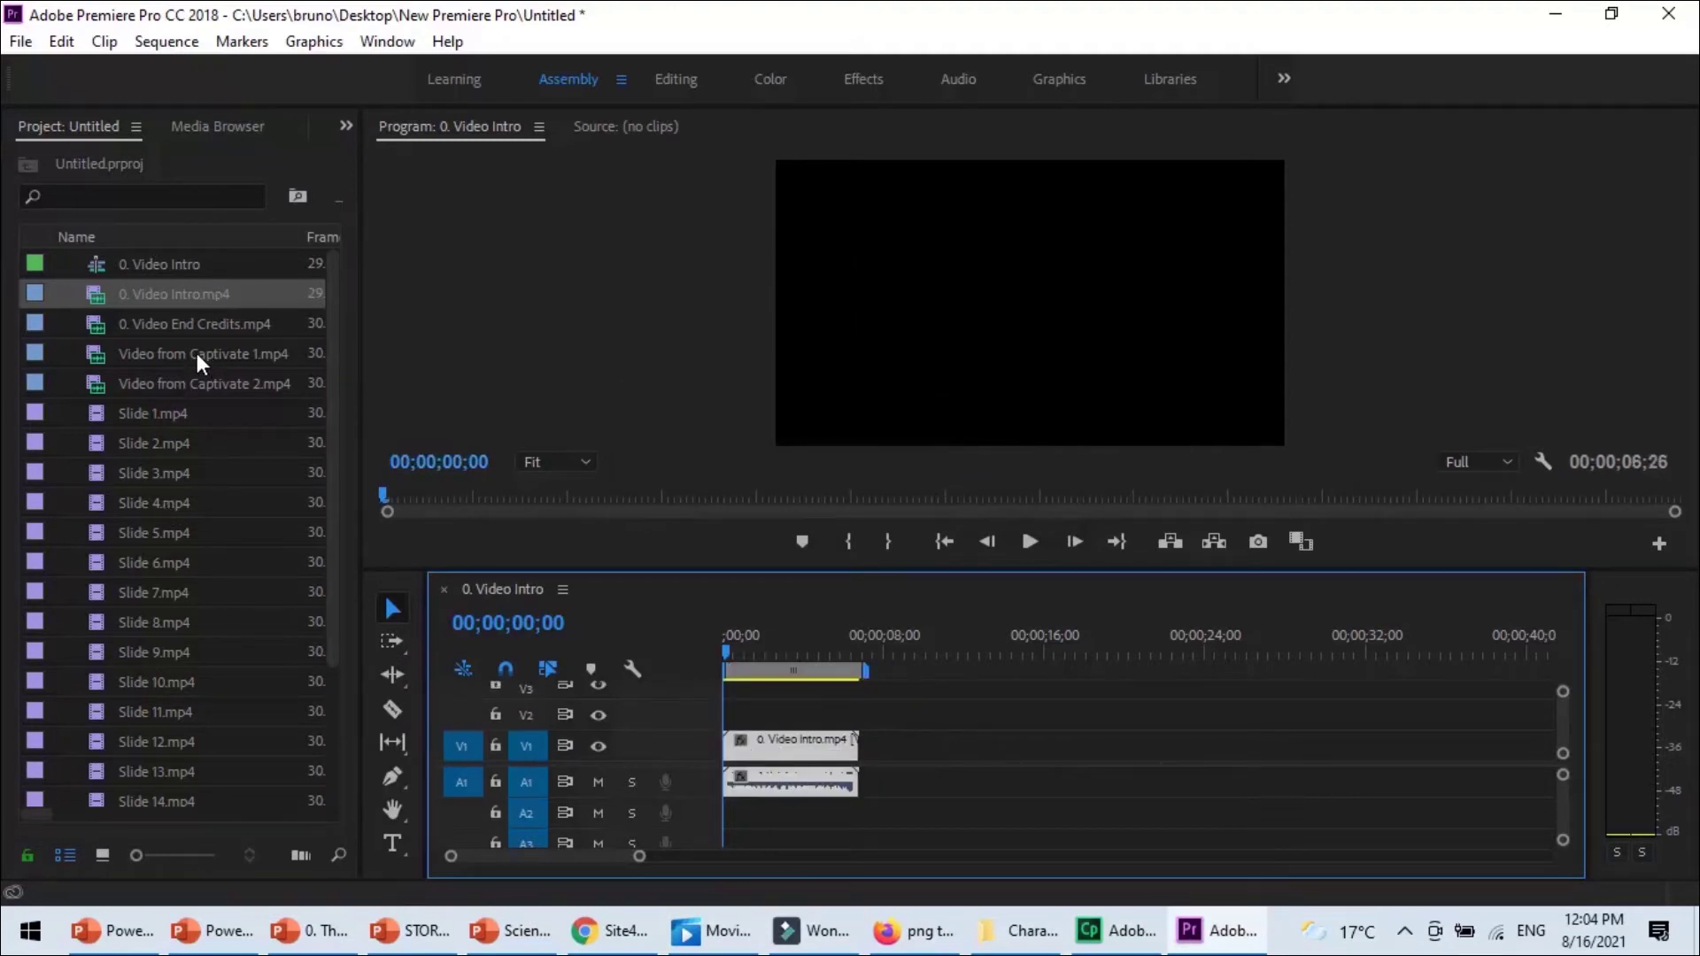
drag(197, 353, 784, 626)
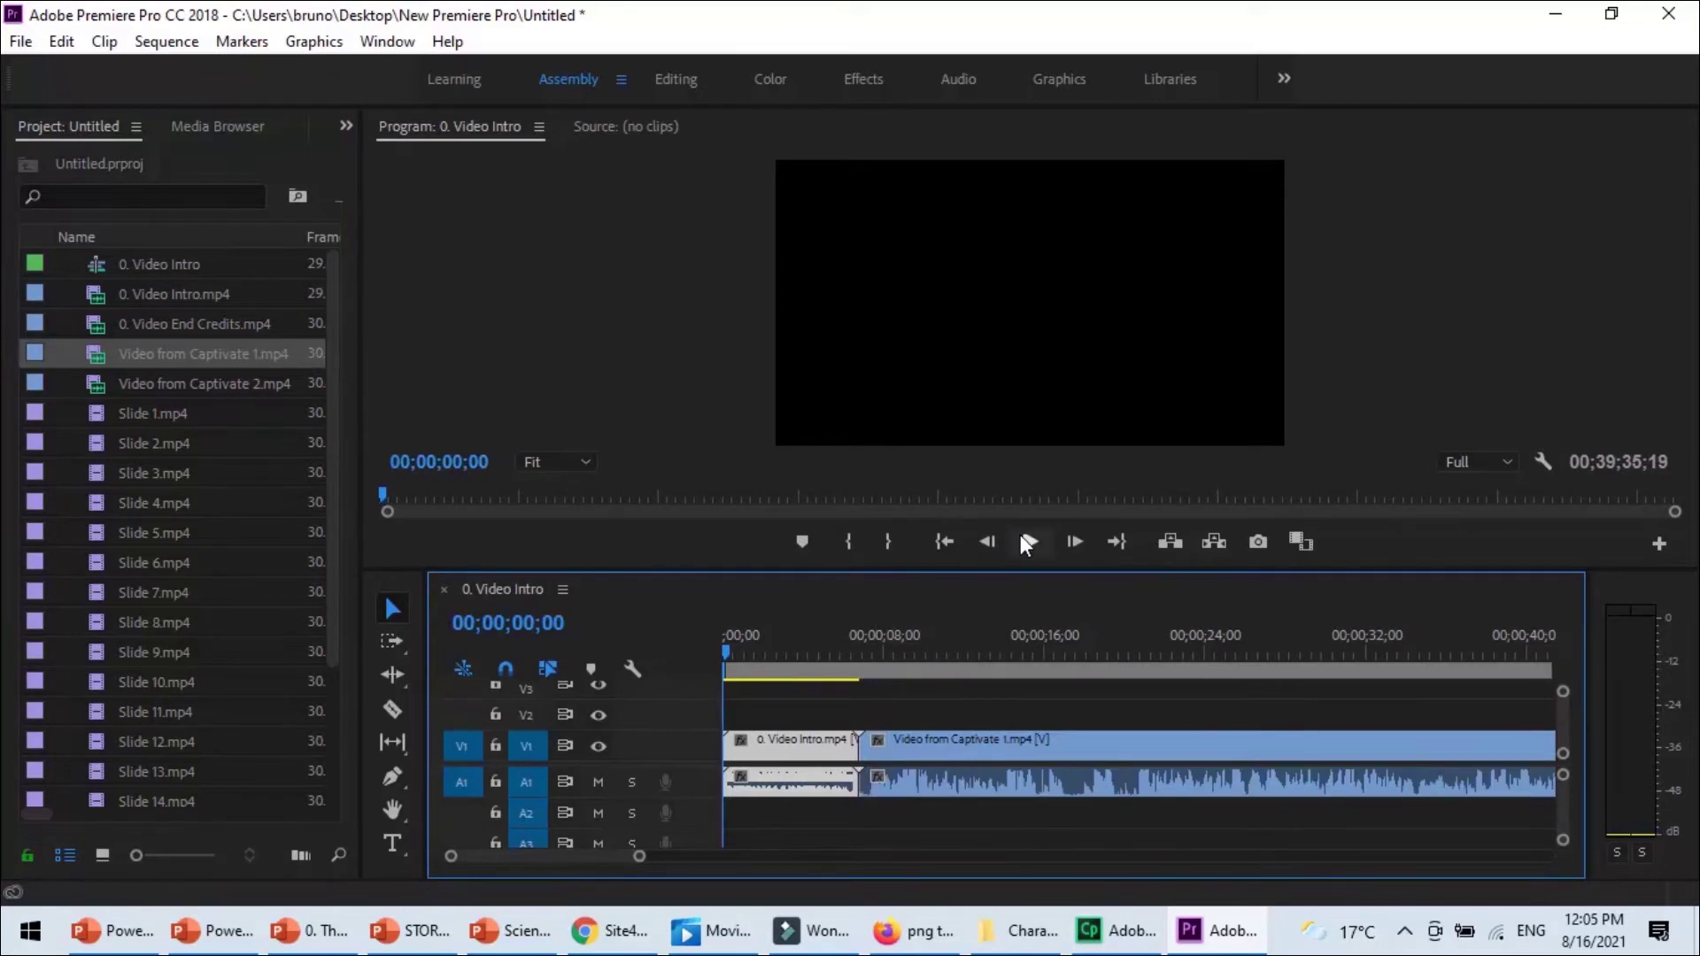
Play the sequence from its start across the cut between the intro and the Captivate recording, stopping at 00;00;12;01
click(1021, 534)
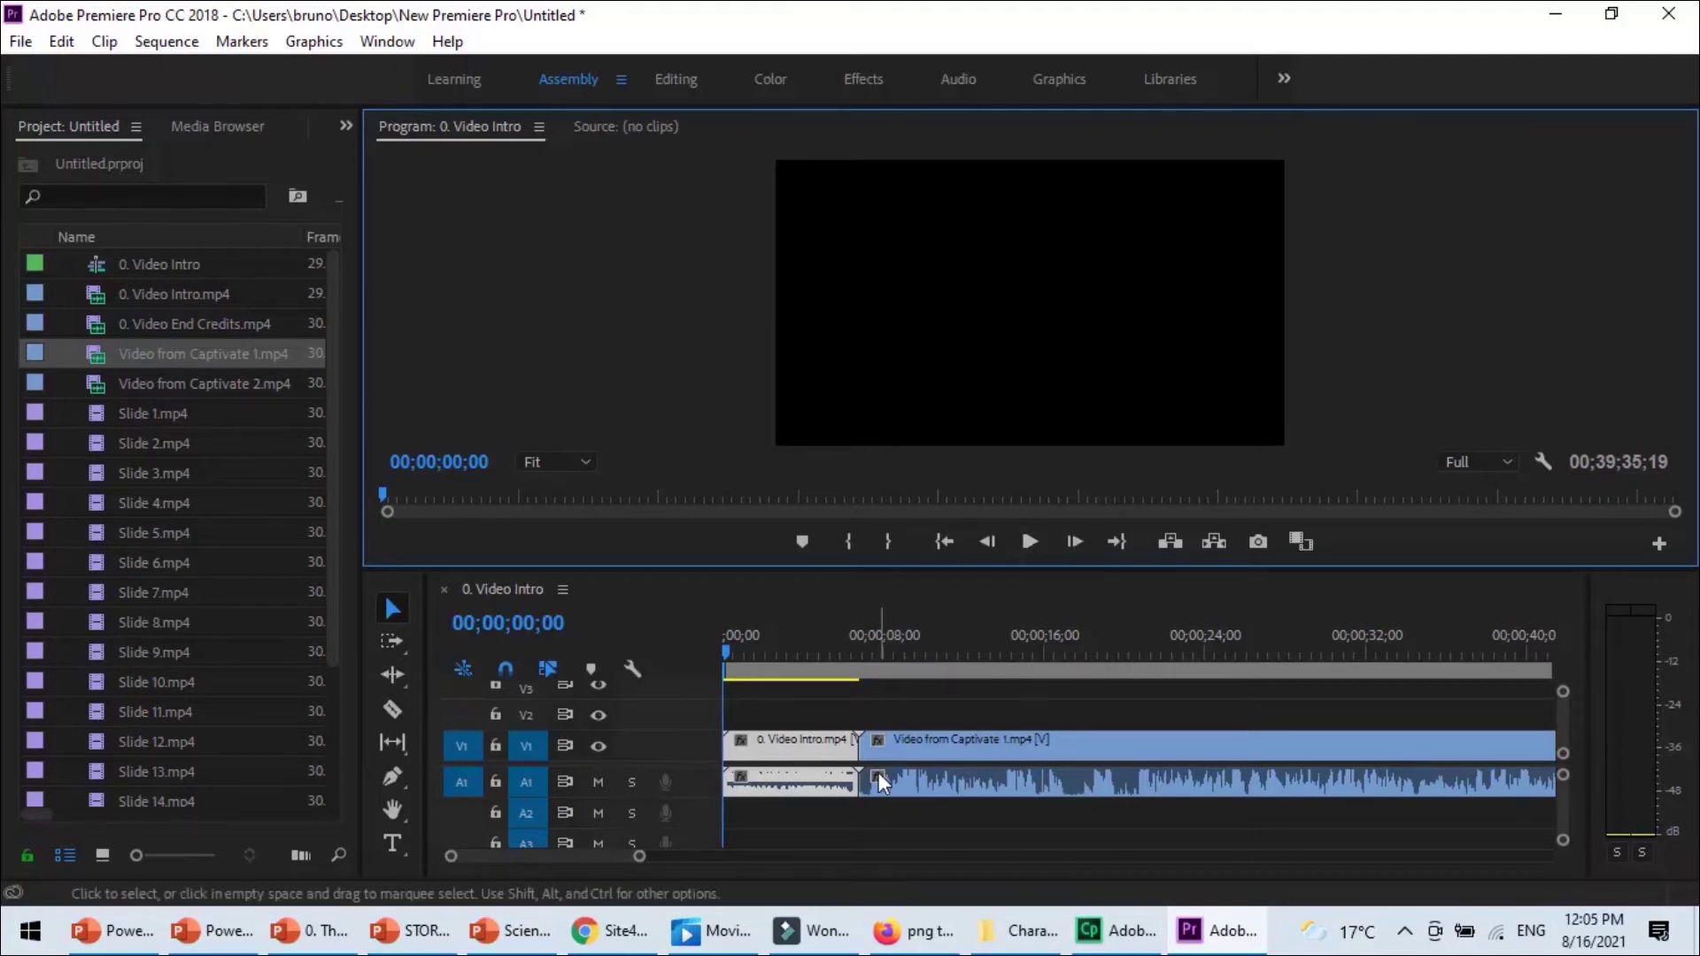
click(1026, 542)
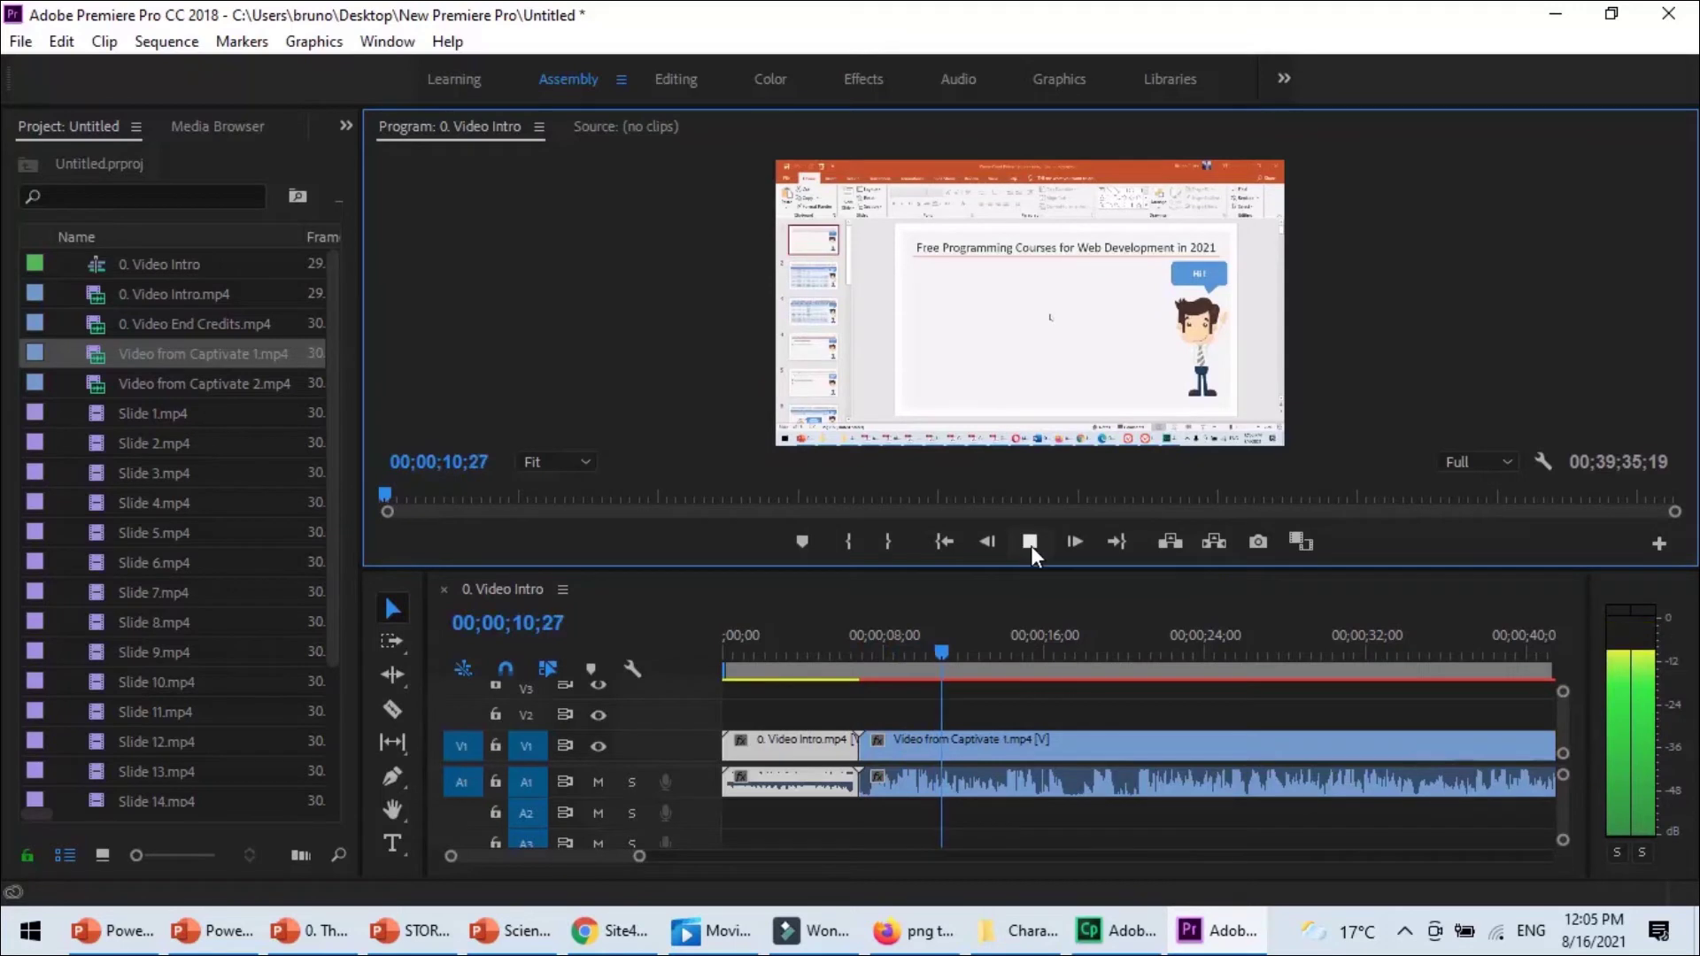
click(1030, 546)
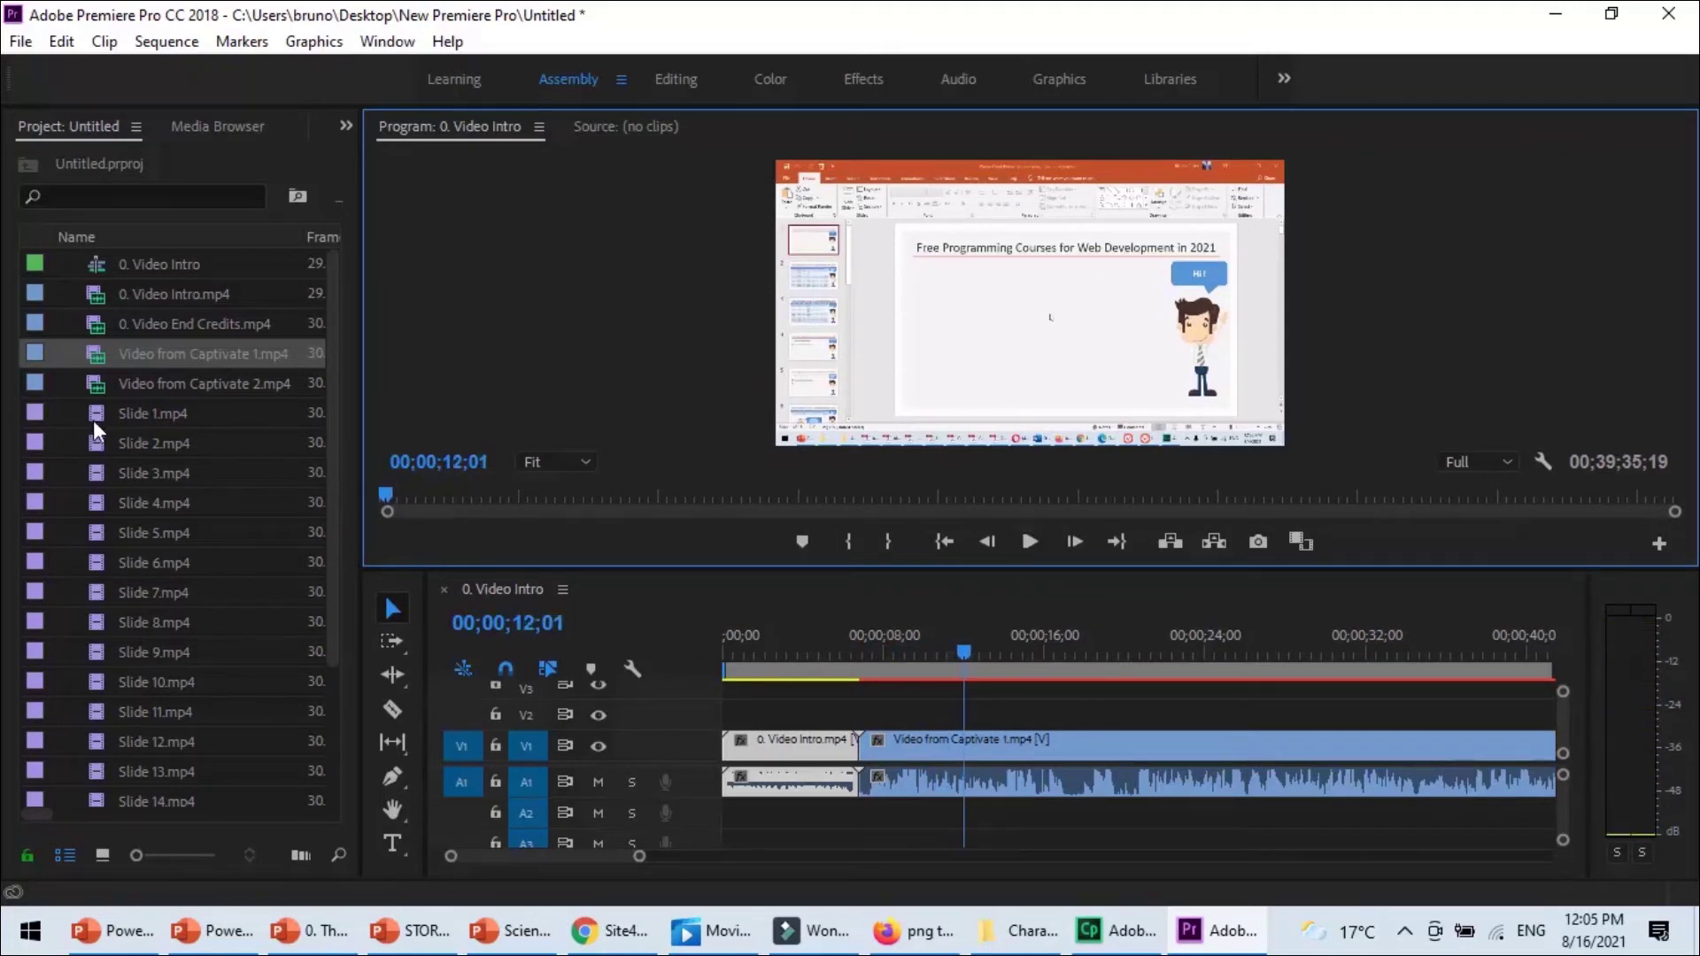
Place Slide 1.mp4 on V2 above the start of the Captivate recording and play the sequence from 00;00;04;03
drag(98, 410, 785, 607)
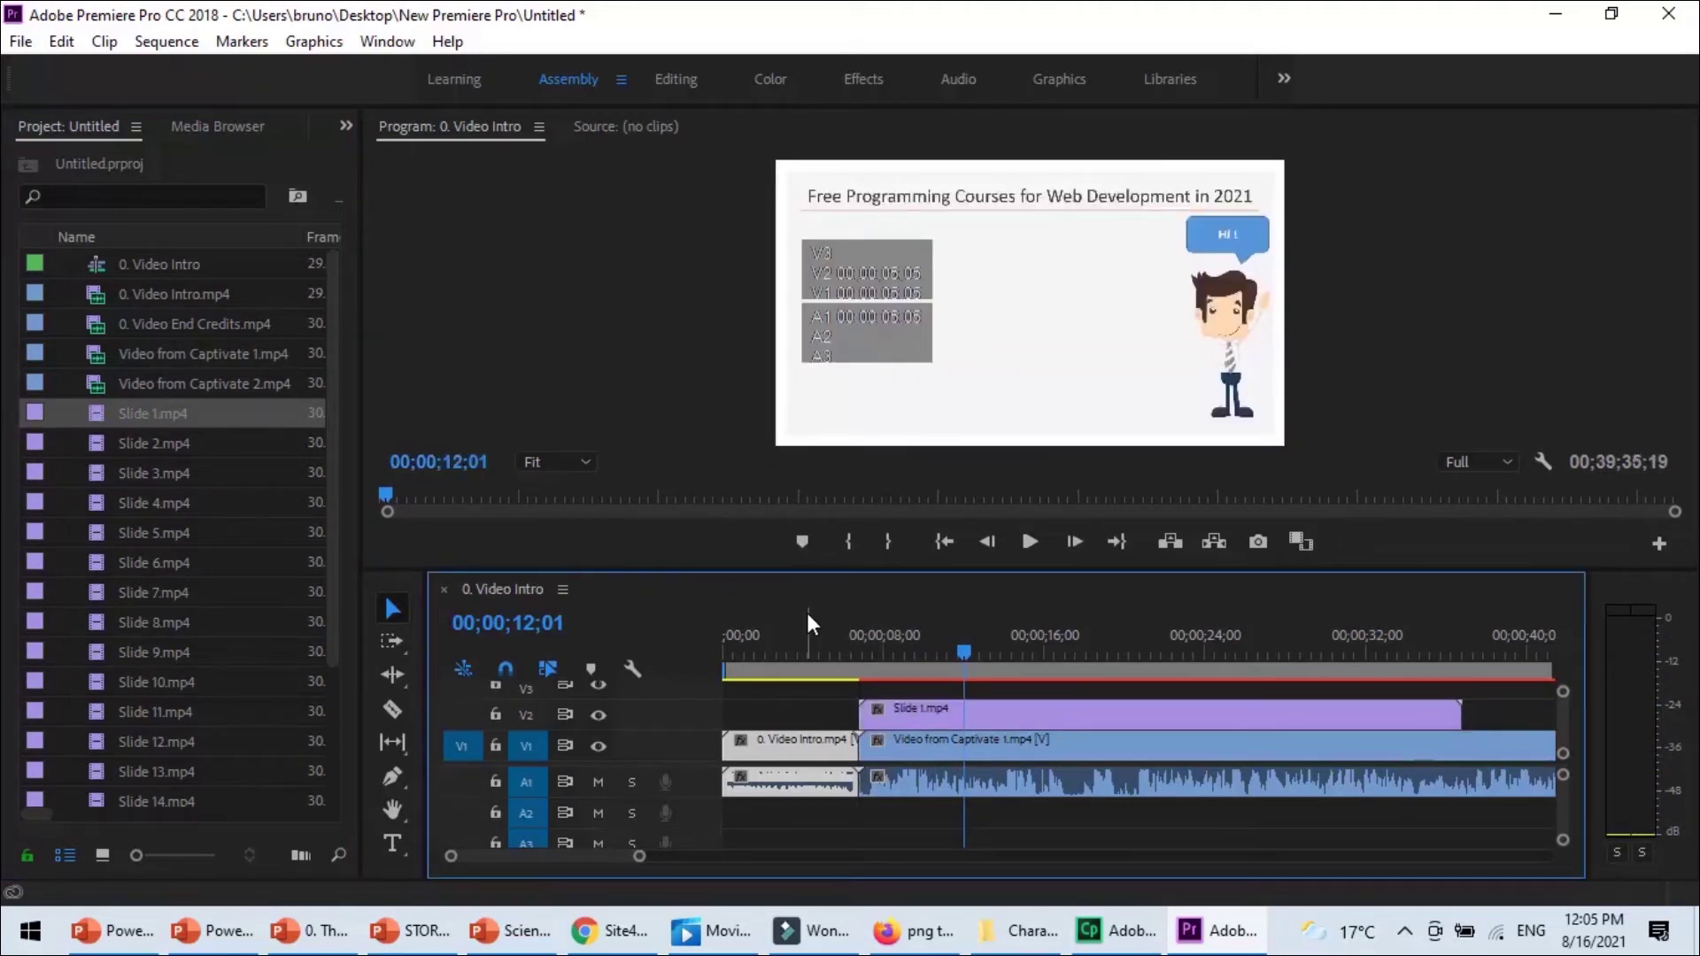
click(803, 646)
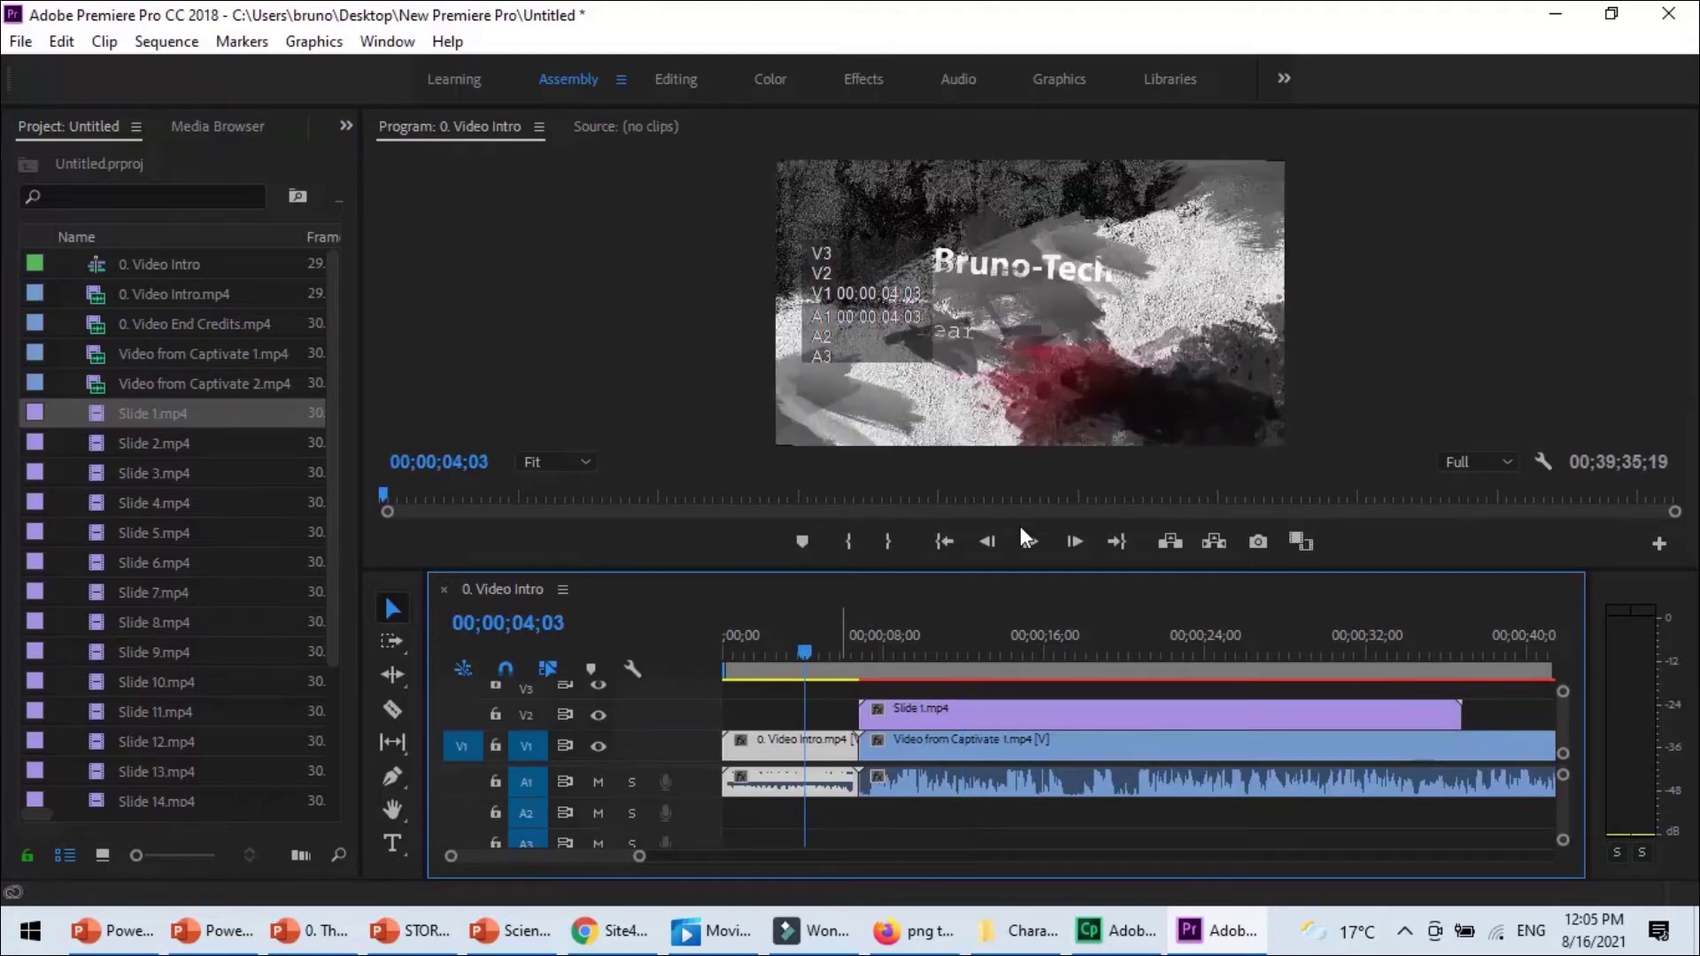
click(1036, 560)
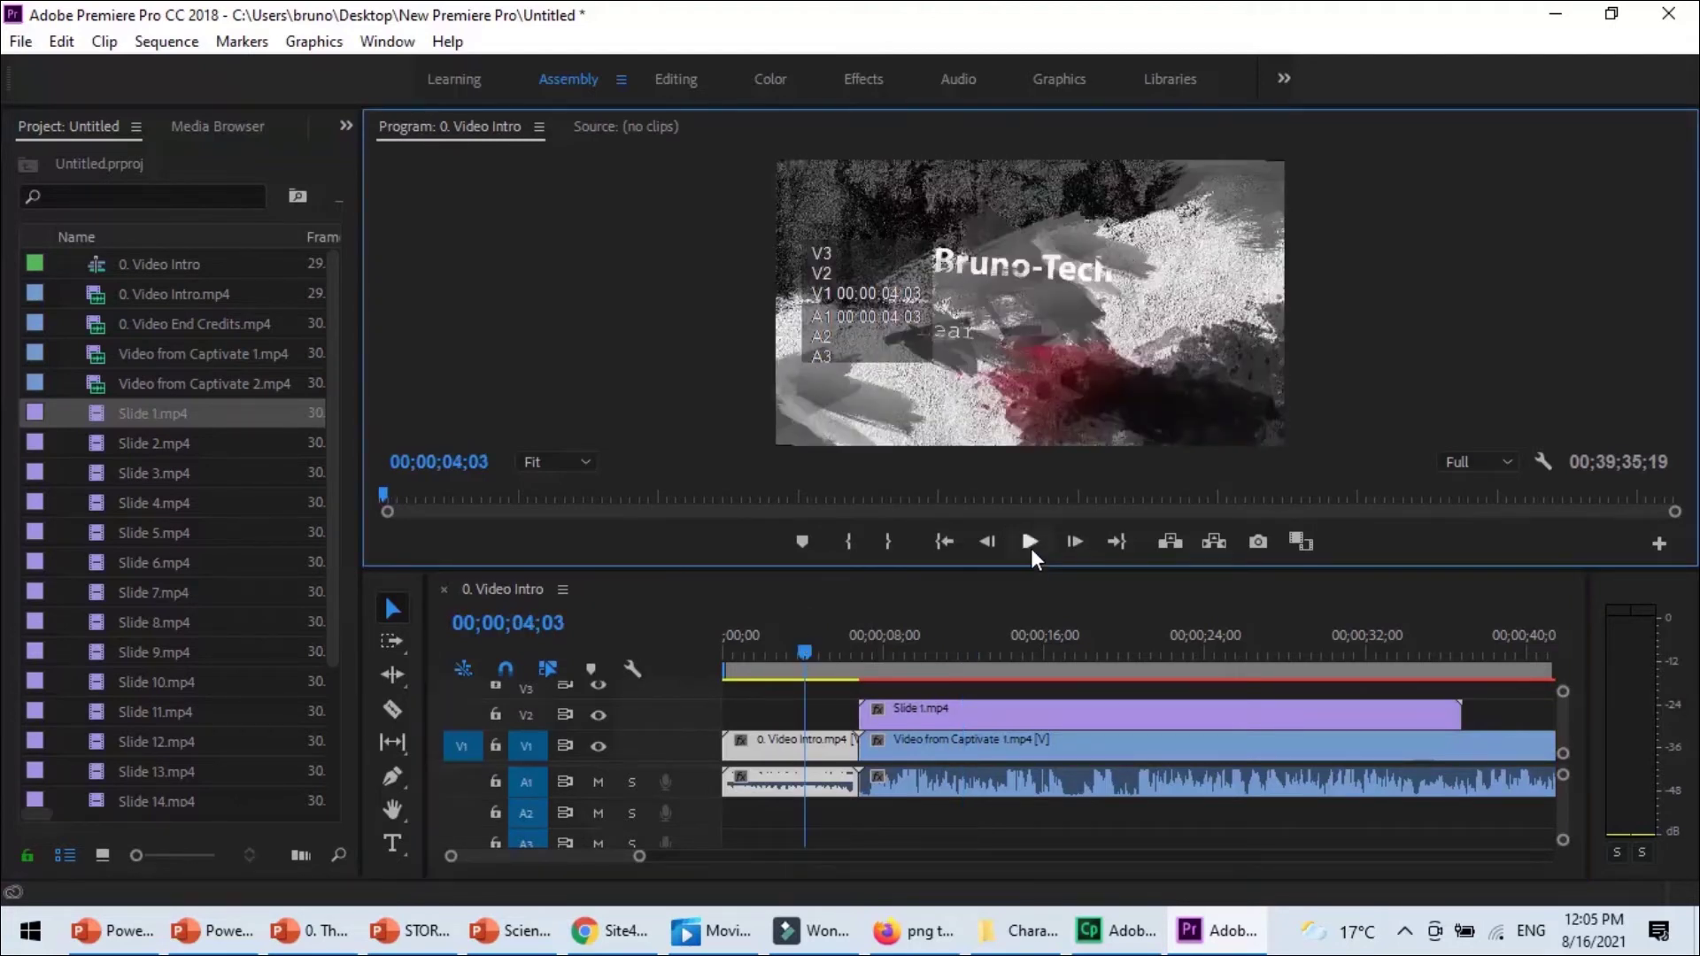
click(1027, 539)
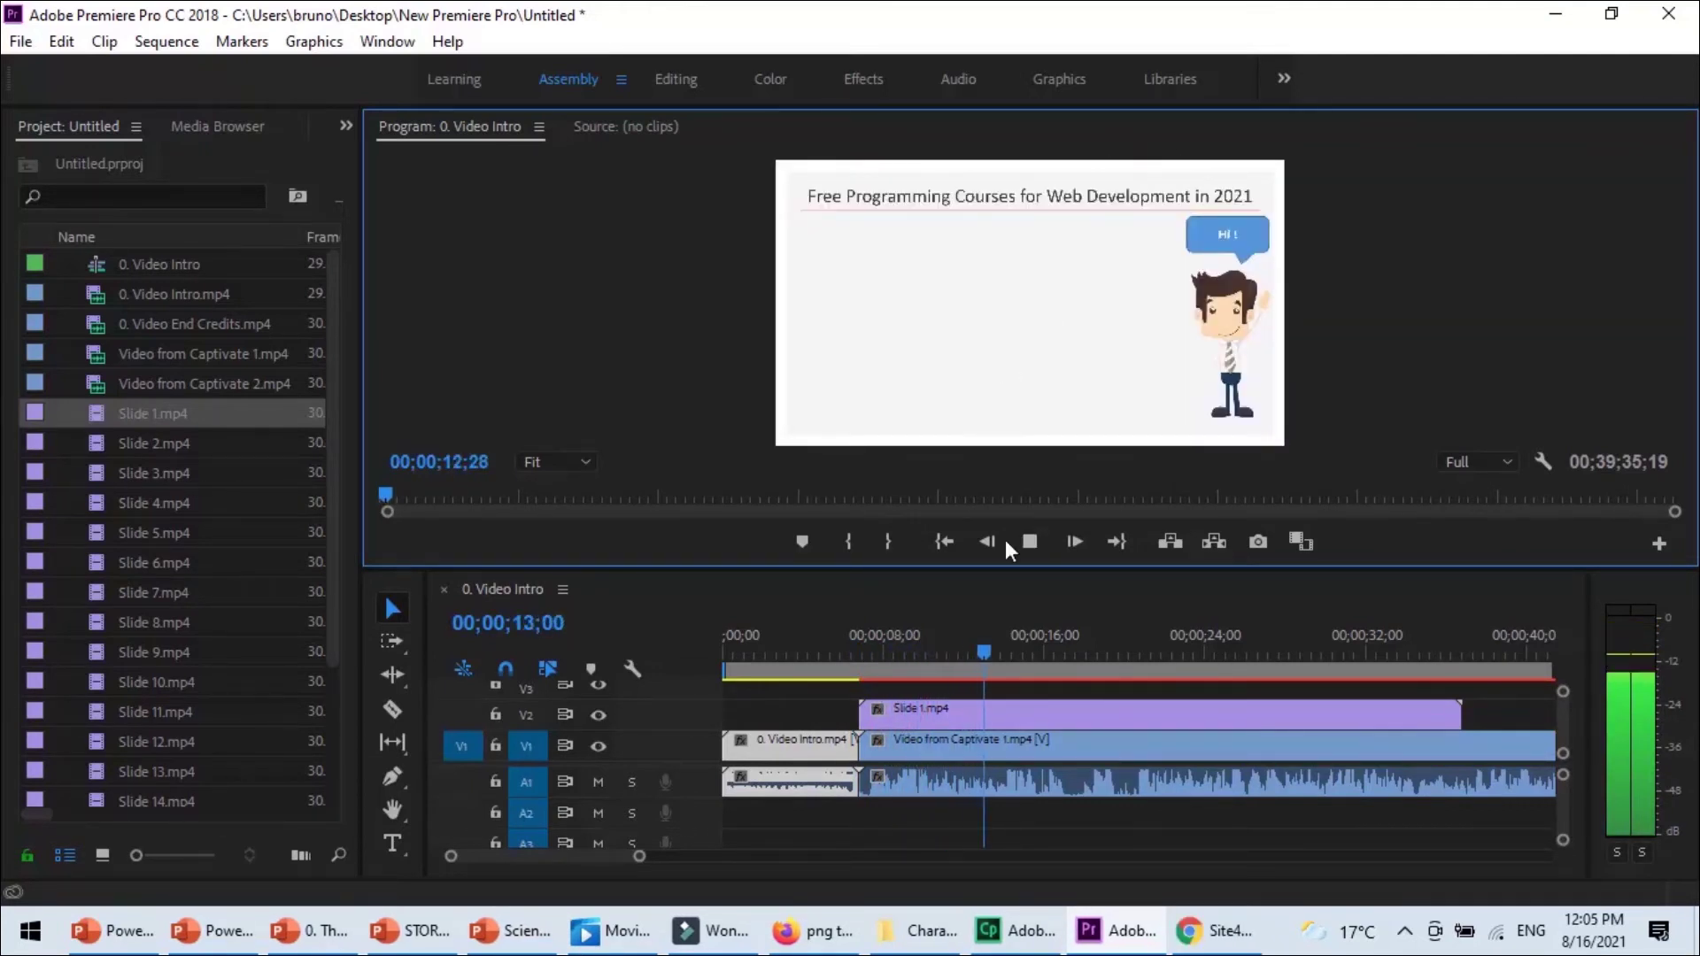
Hide track V2 to reveal the recording underneath and stop playback at 00;00;23;29
drag(563, 852, 572, 852)
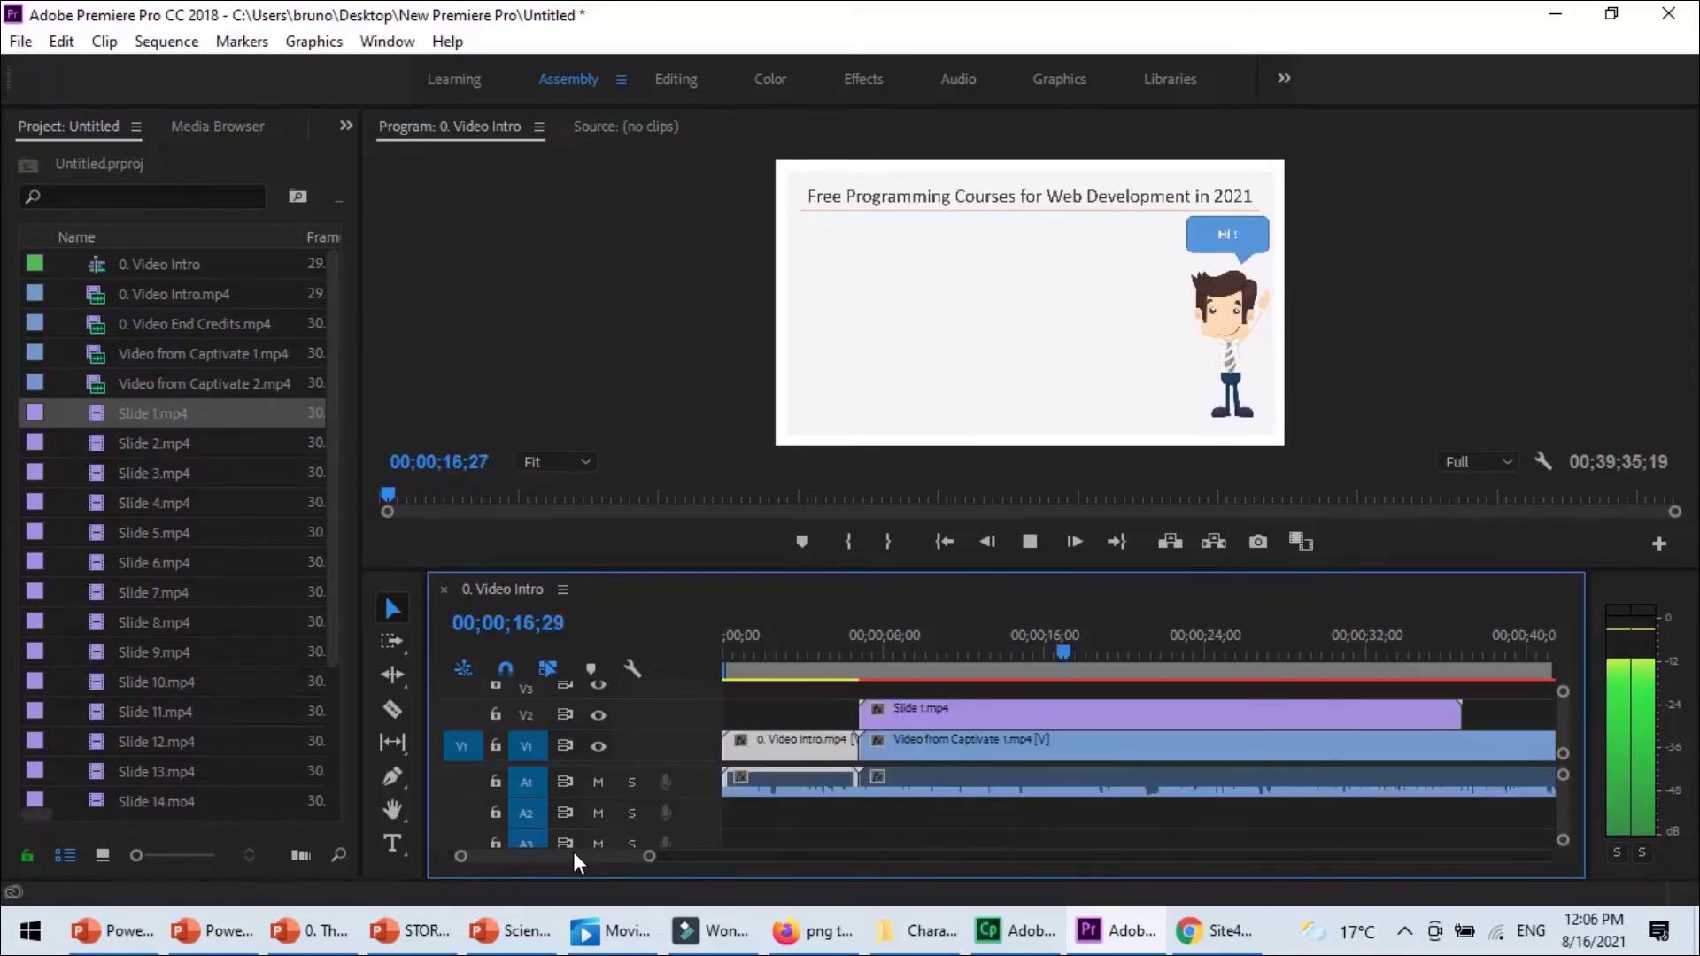
click(599, 716)
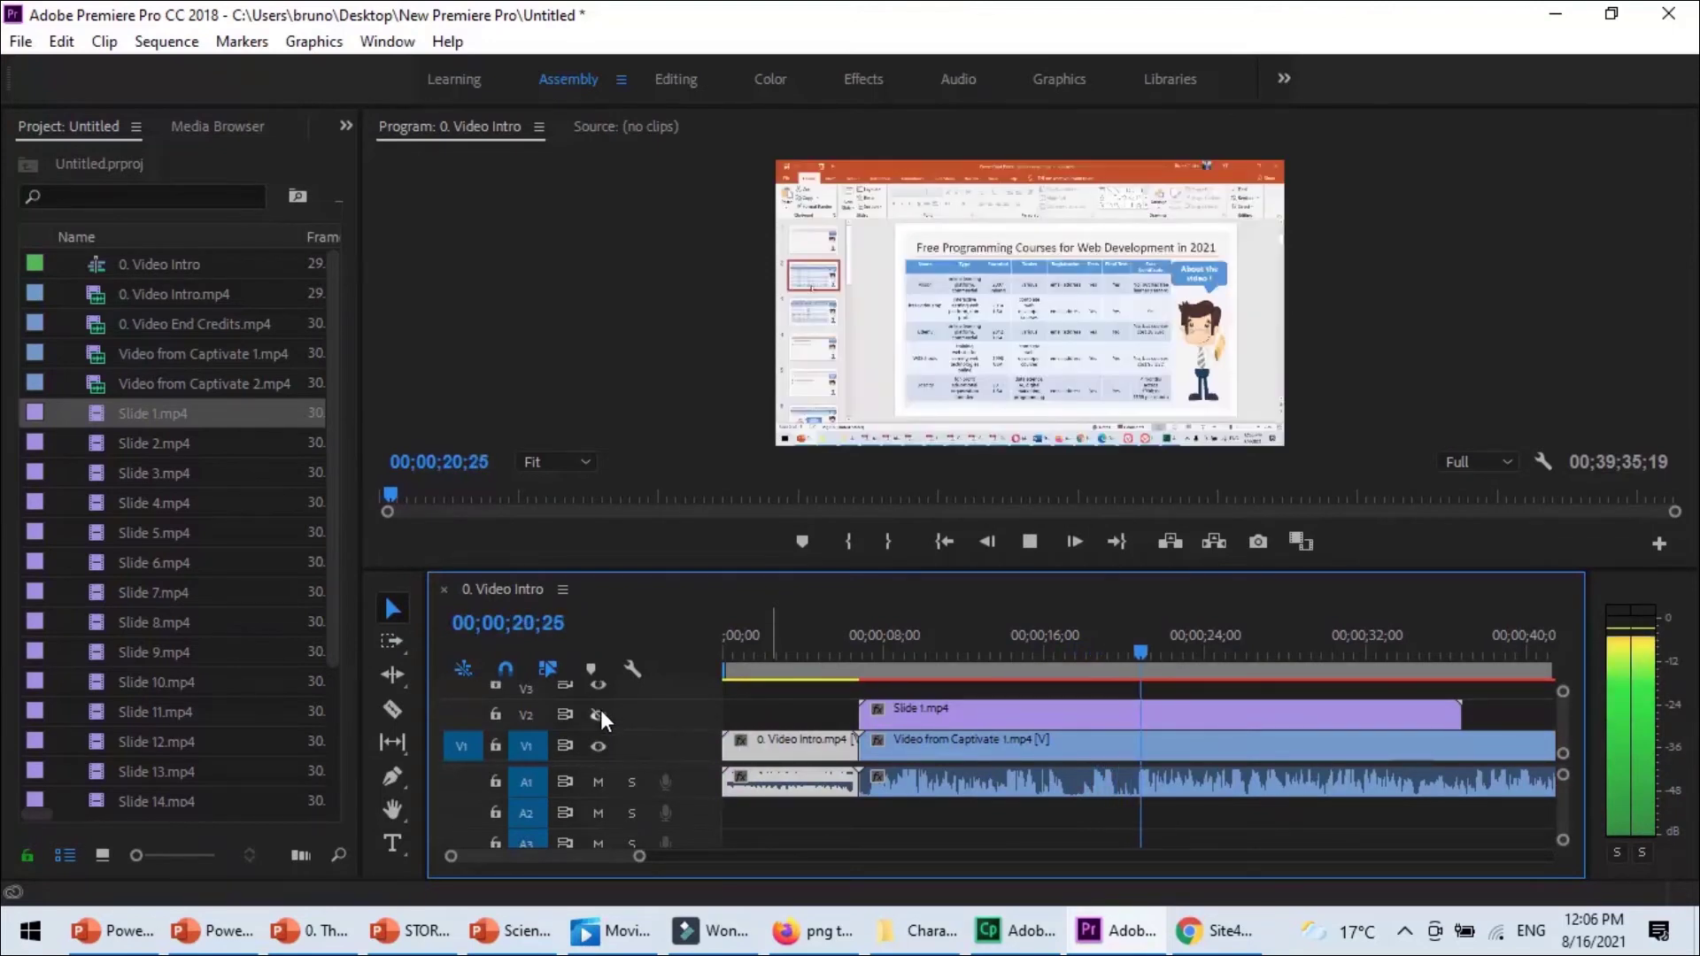
click(1029, 541)
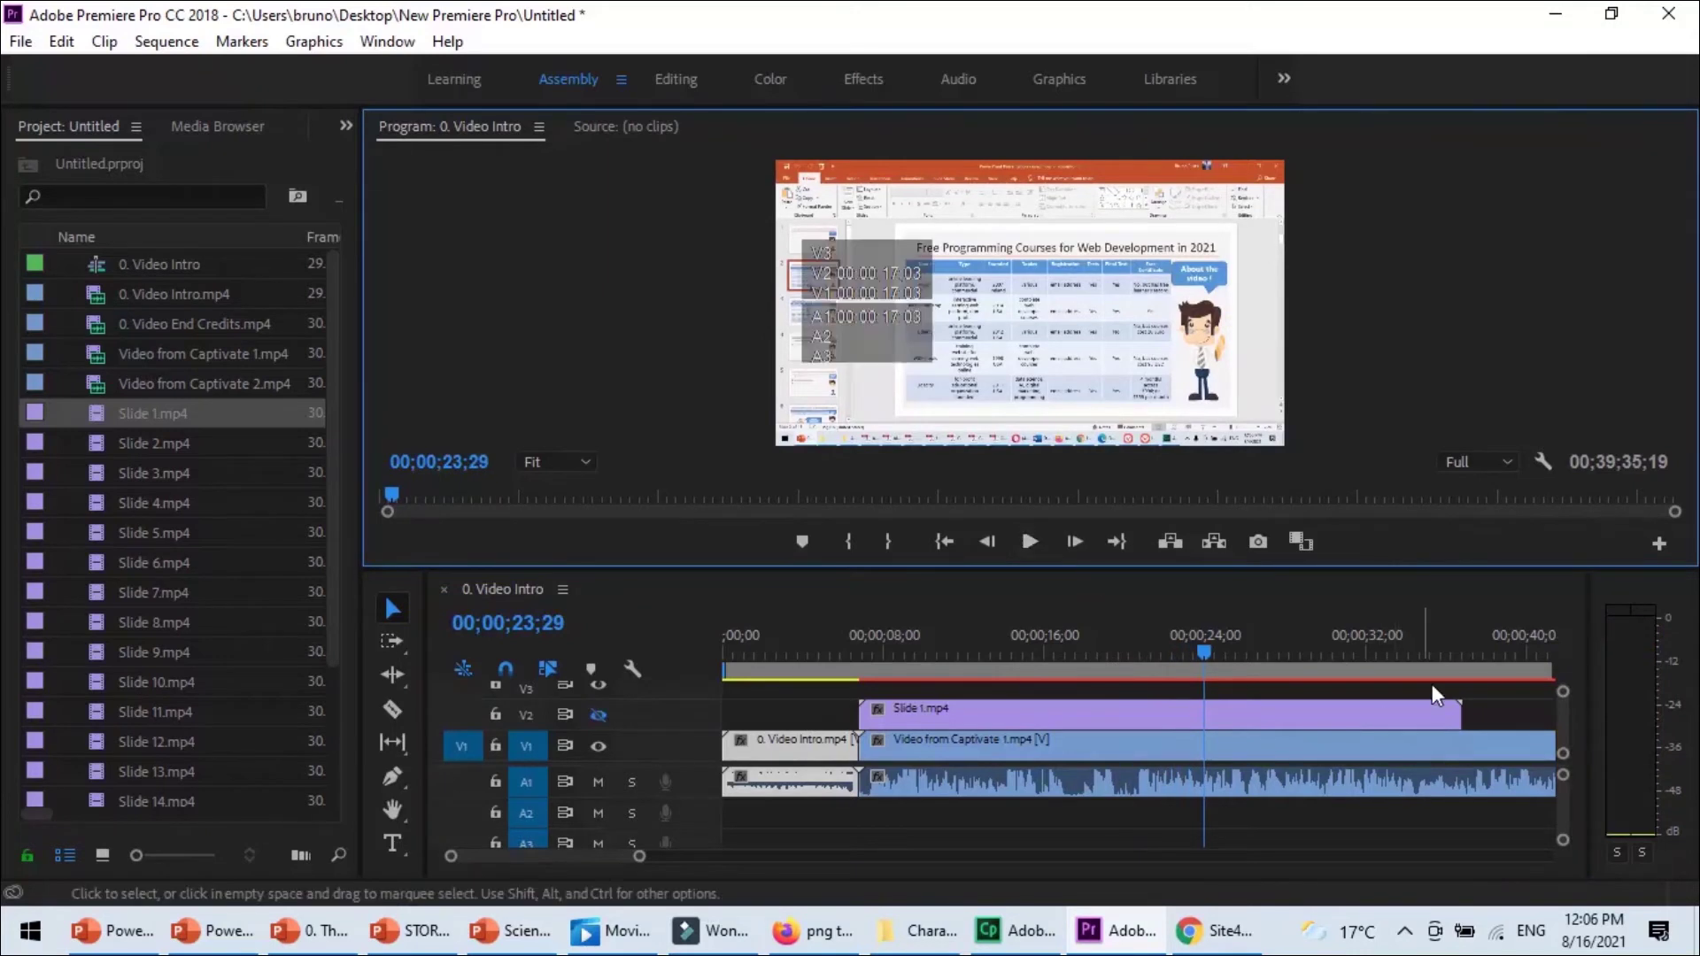
Trim the end of Slide 1.mp4 to the playhead at 00;00;23;29 and place Slide 2.mp4 directly after it on V2
drag(1458, 715, 1197, 717)
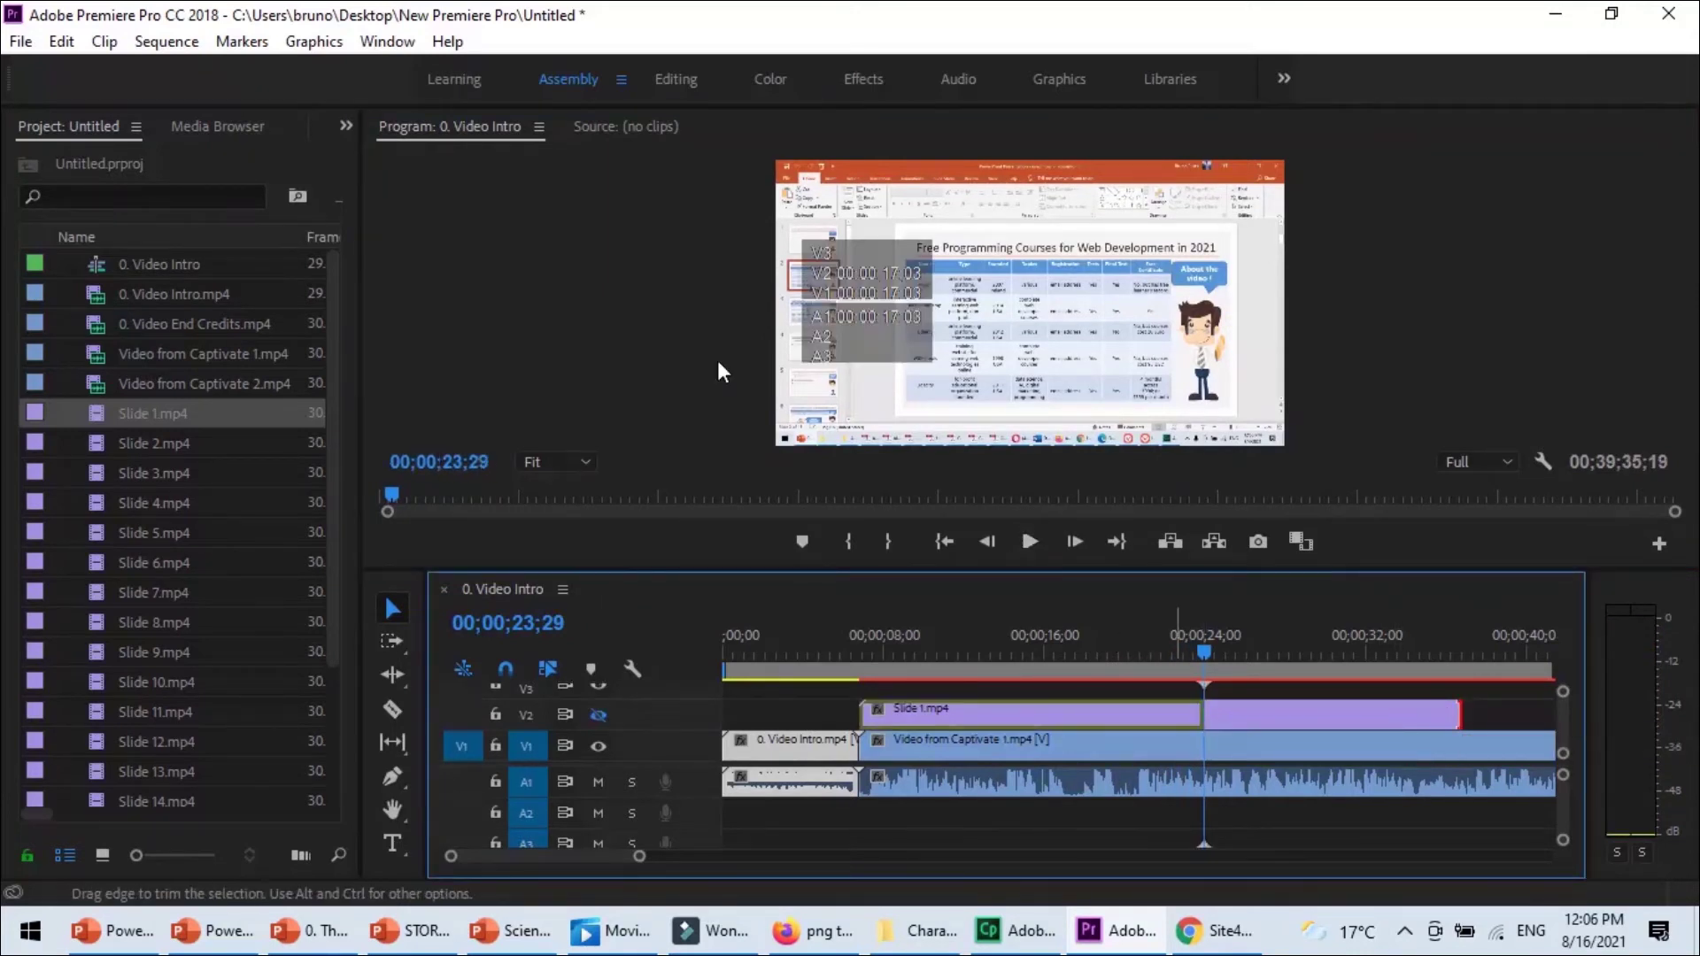
click(142, 440)
drag(142, 441, 1206, 715)
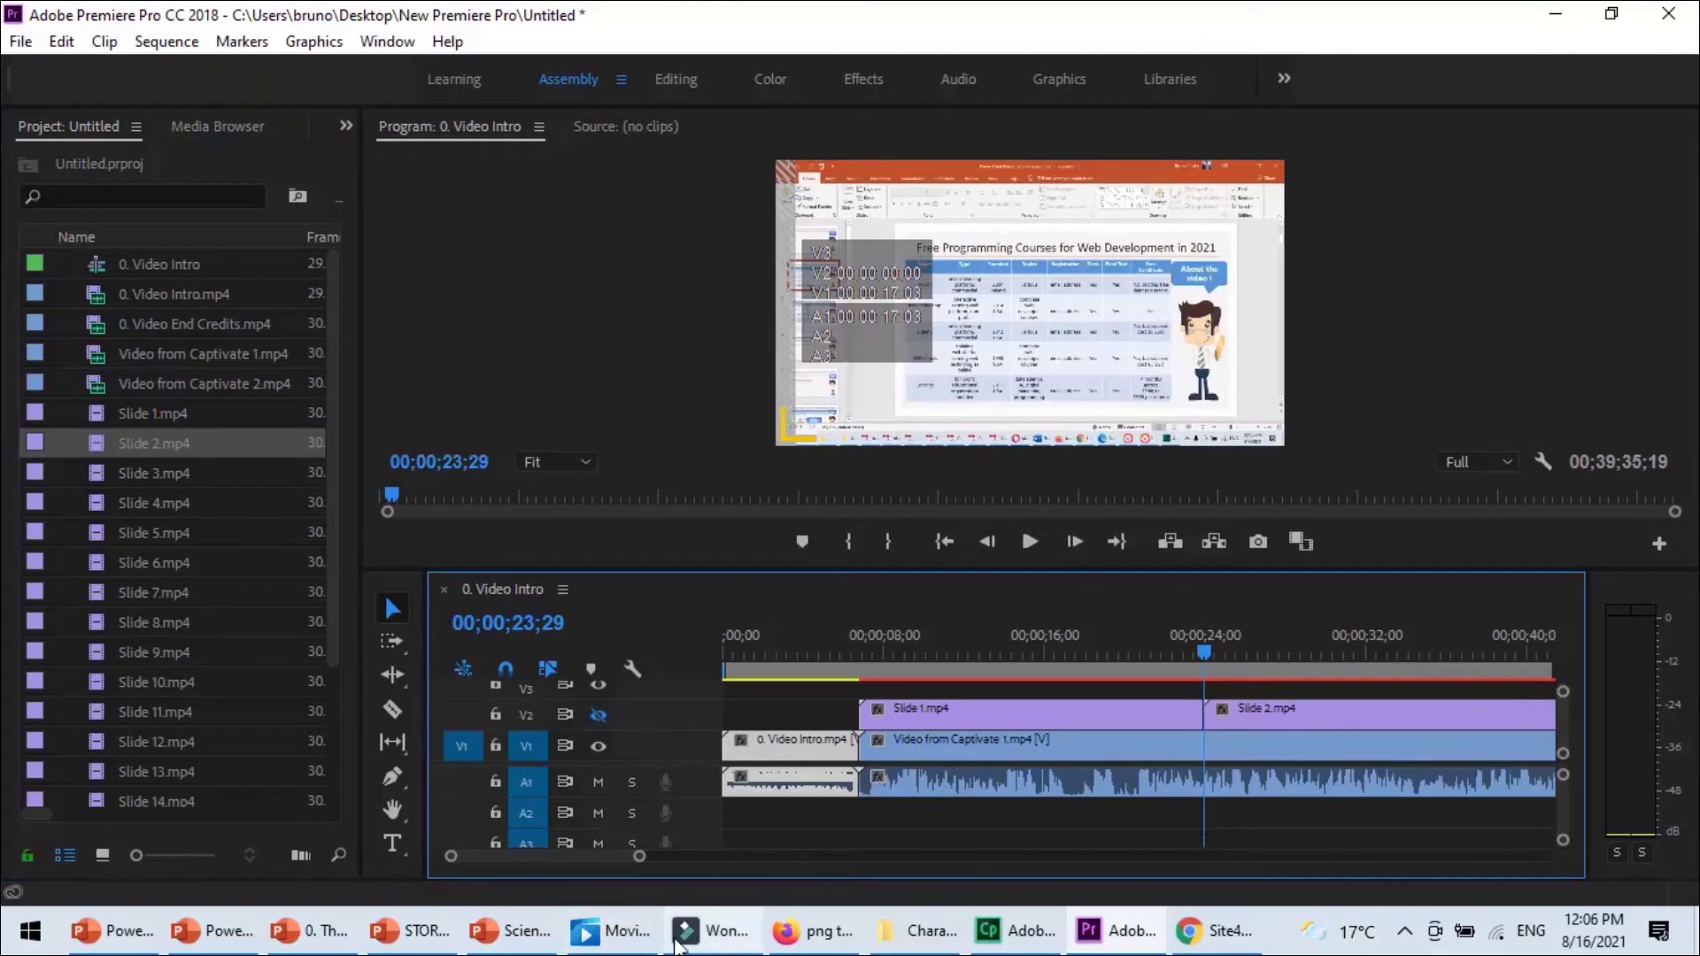
Switch to Wondershare Filmora and view its My Album, Sample Colors and Sample Video media collections
mouse_move(699, 942)
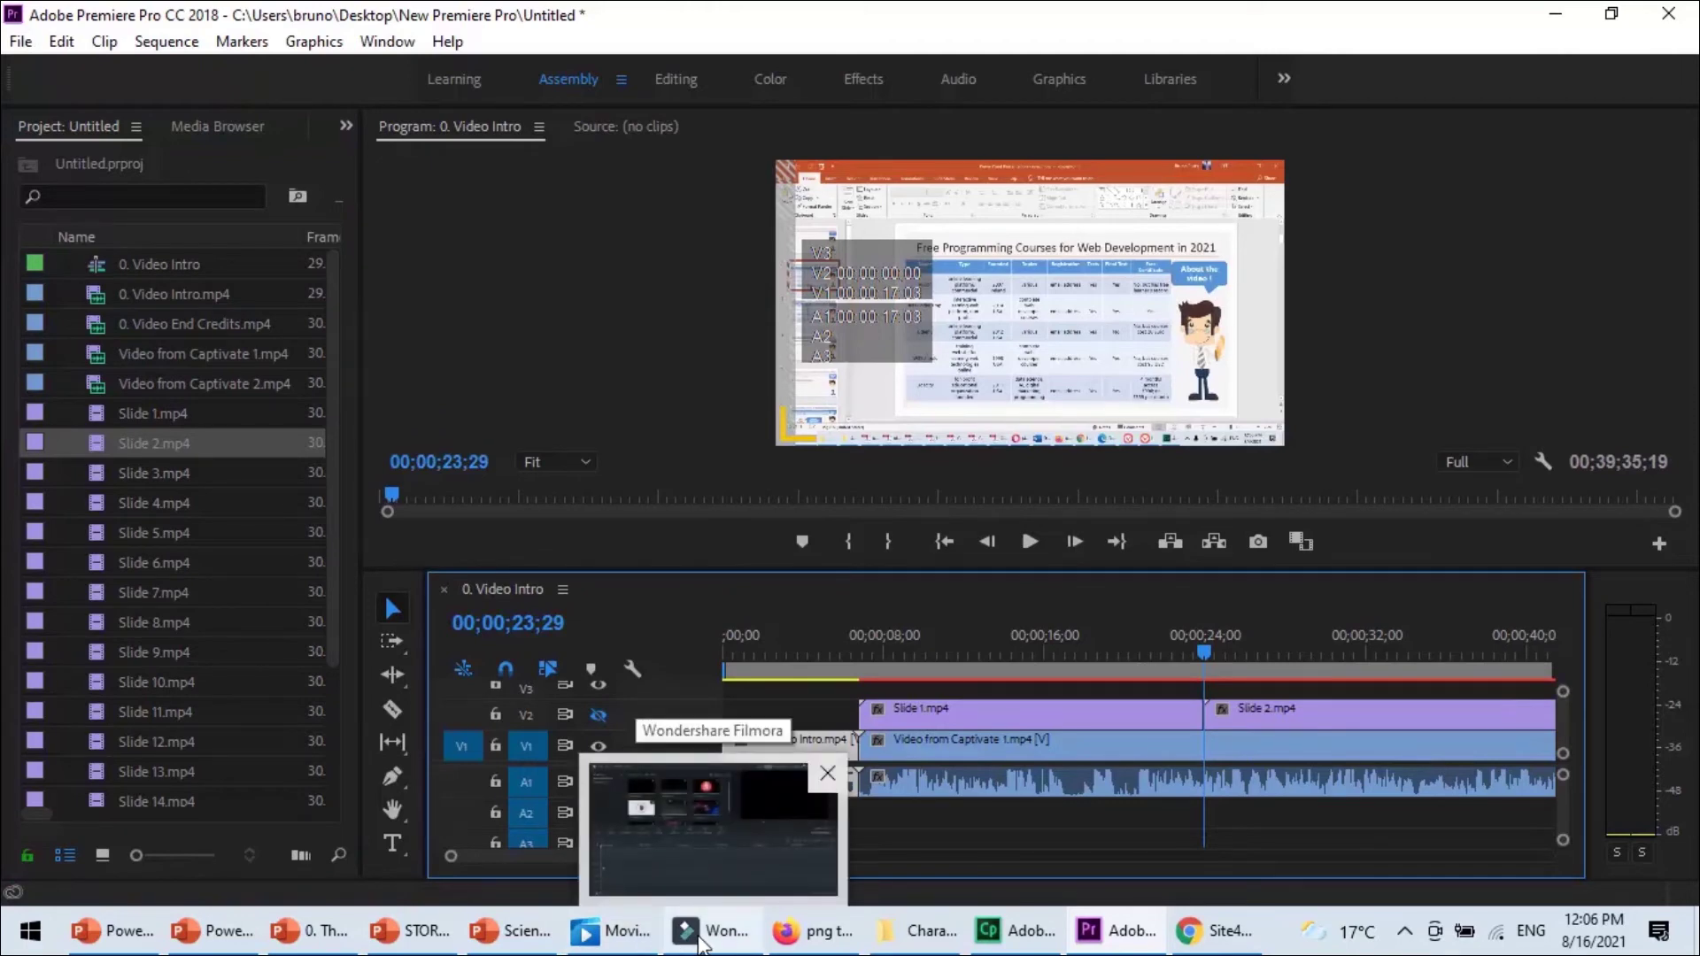
click(700, 942)
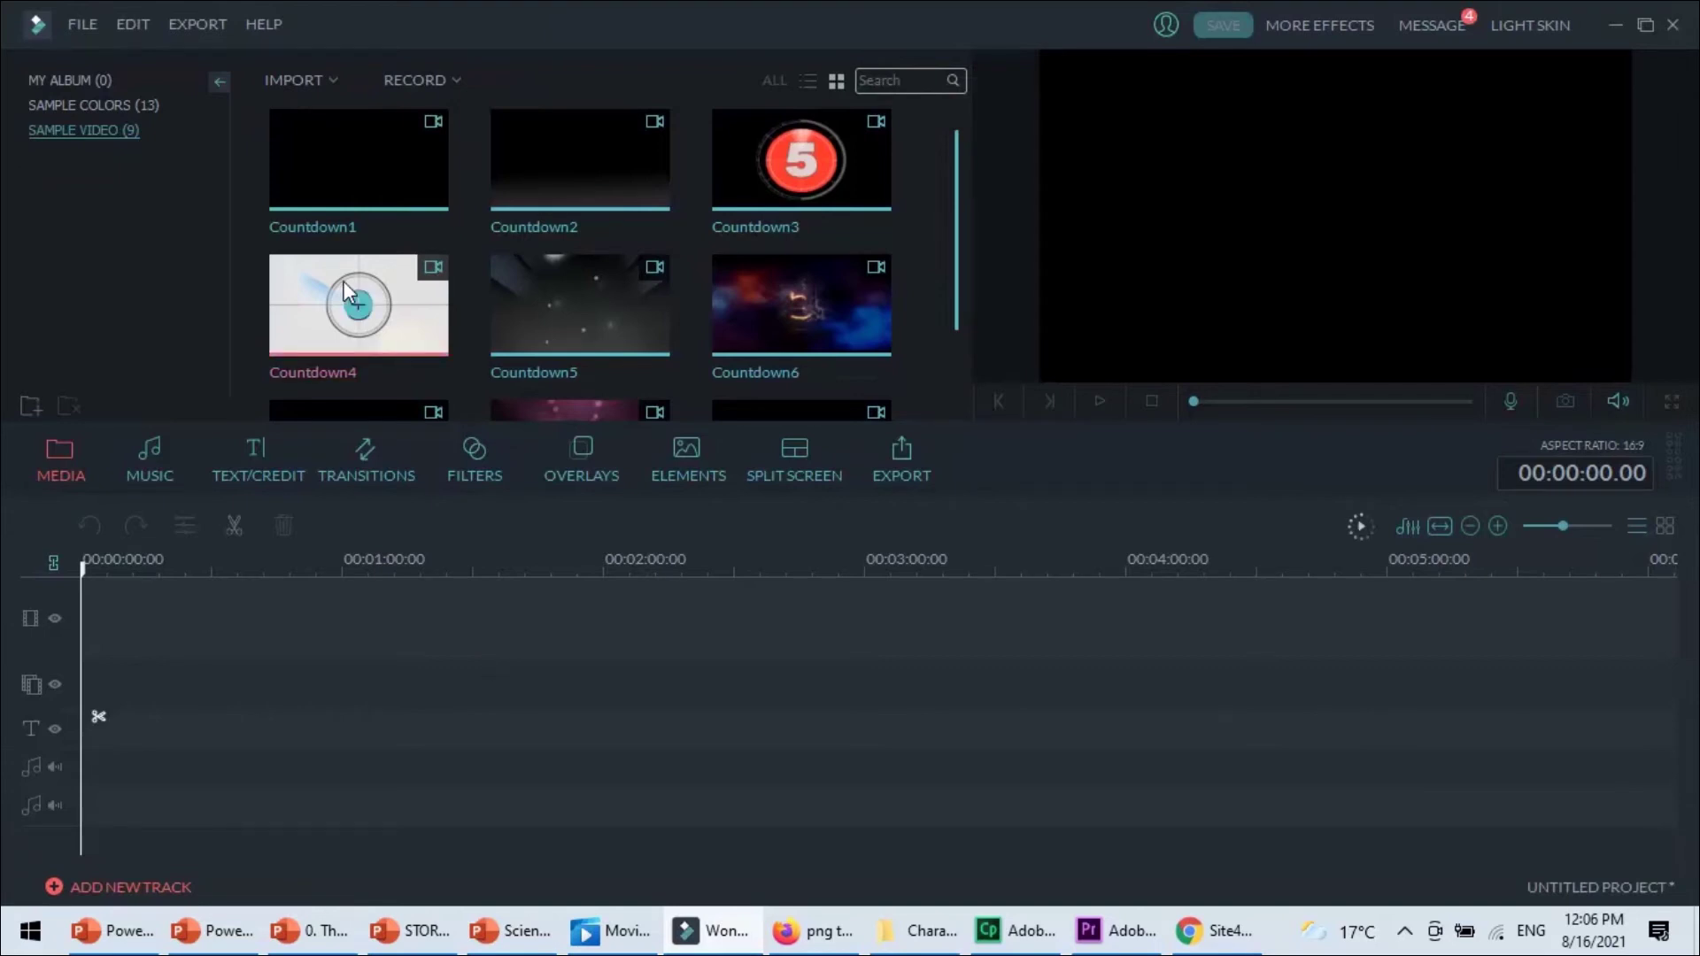
click(87, 84)
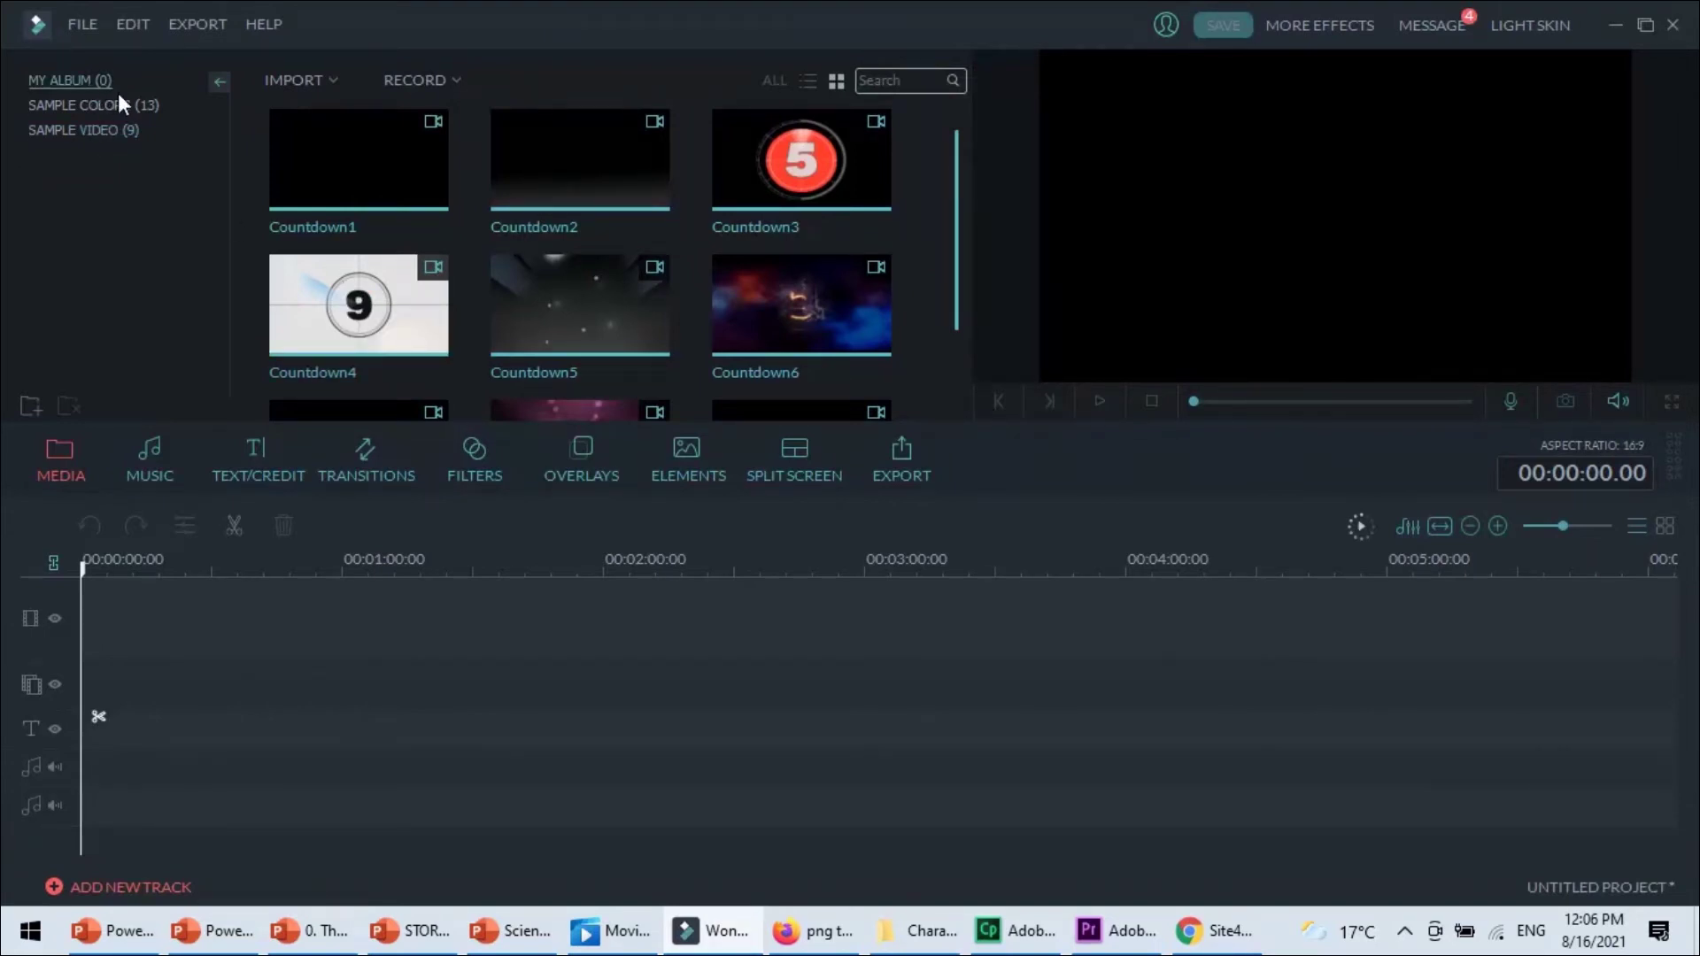
click(126, 106)
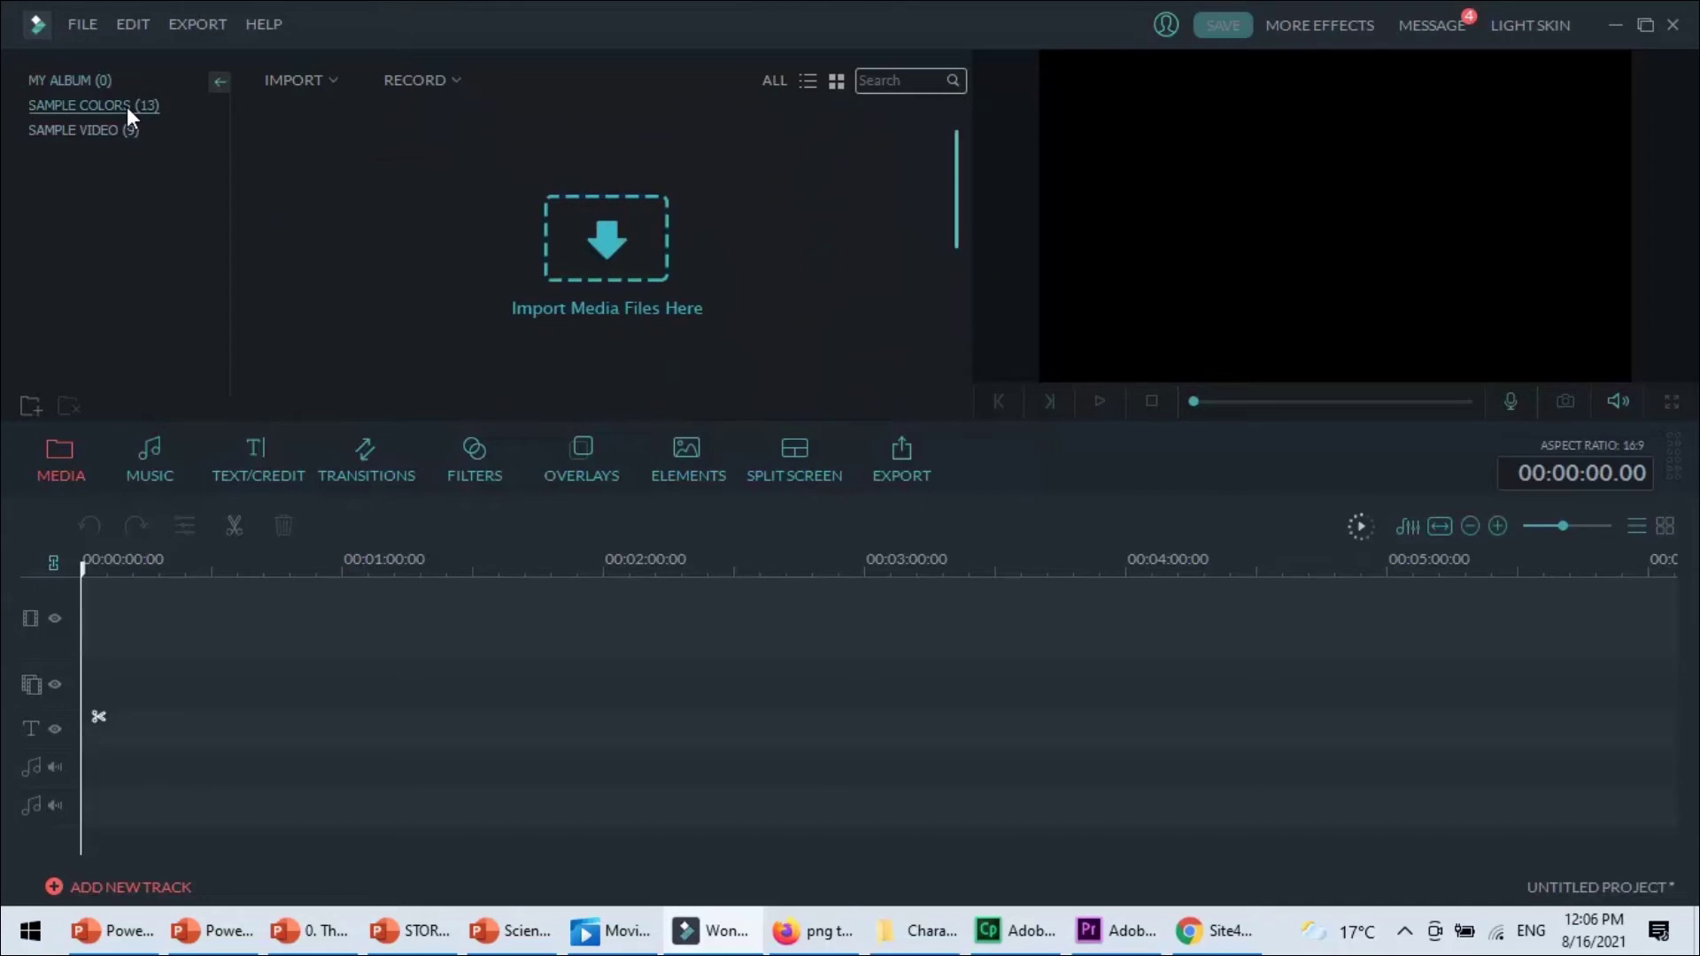
click(112, 125)
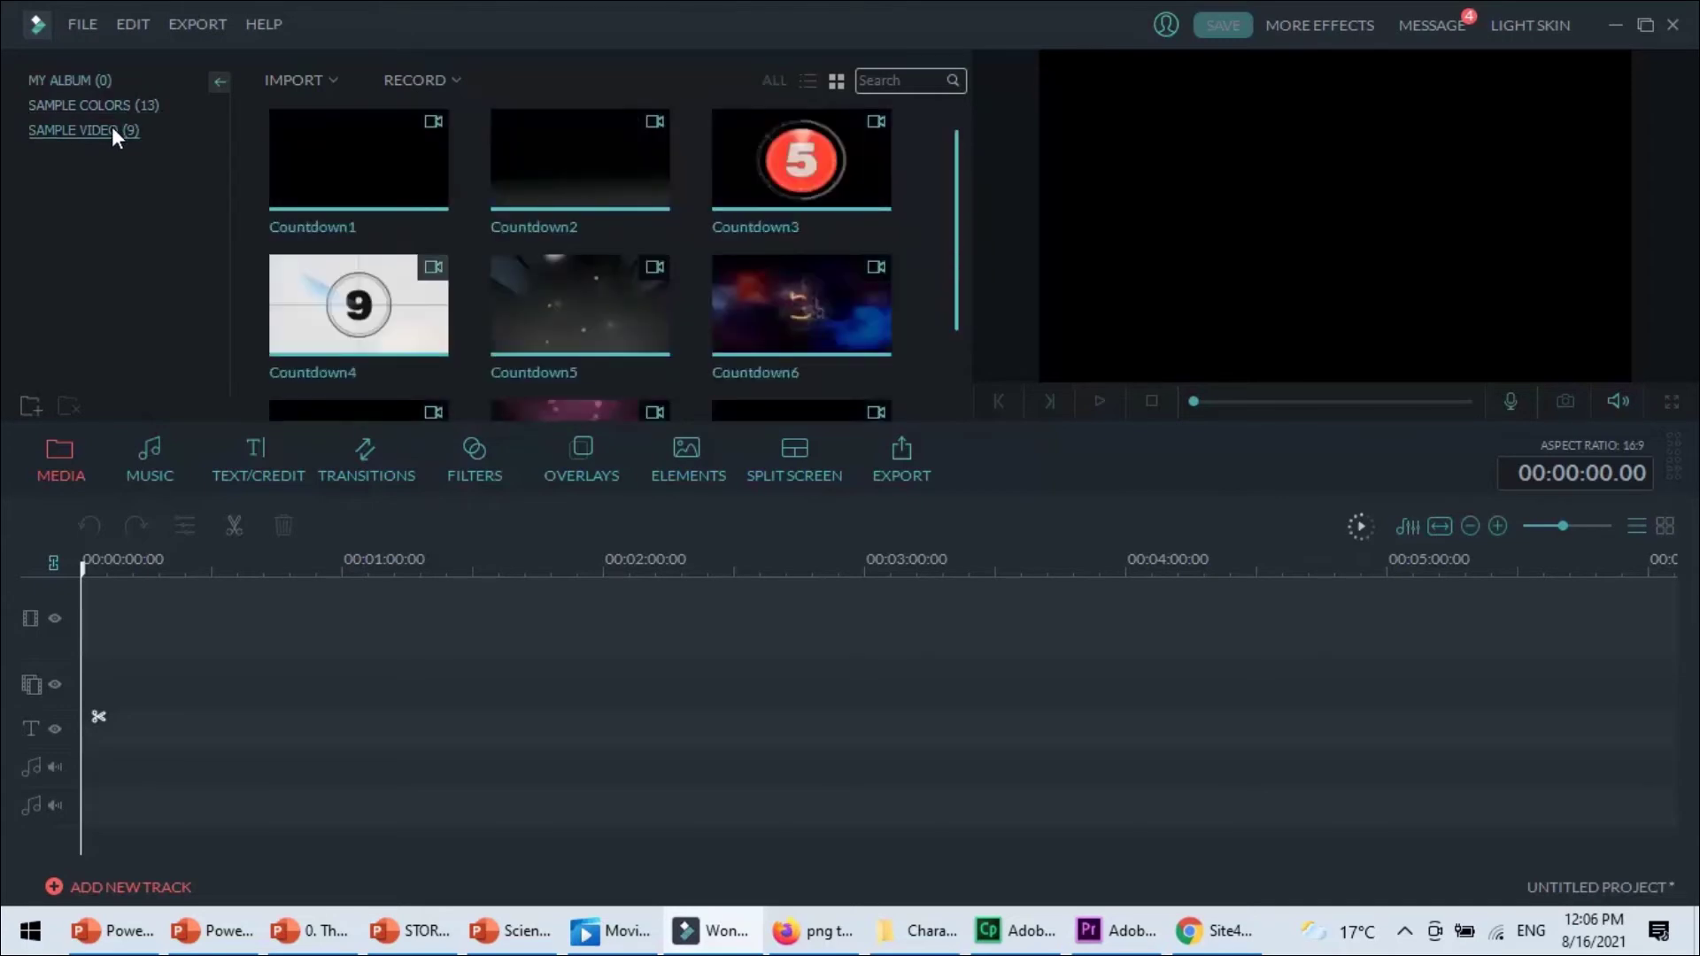
Browse Filmora's music, text/credit, transitions, filters and overlays libraries
click(142, 455)
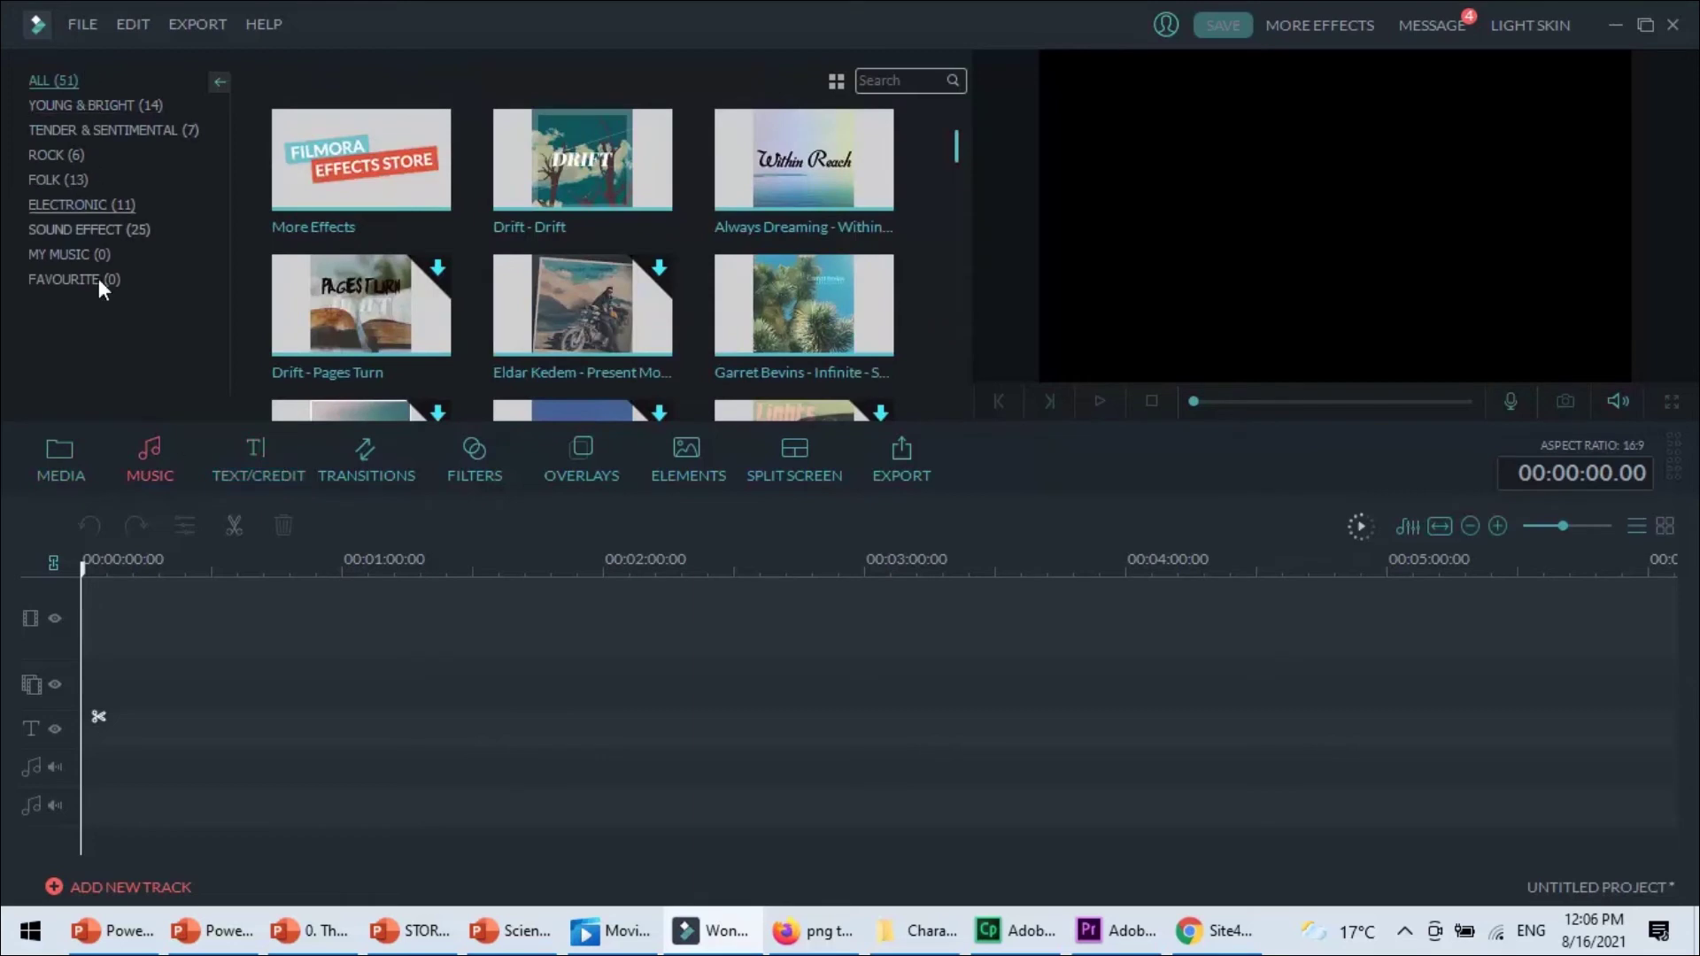
click(259, 467)
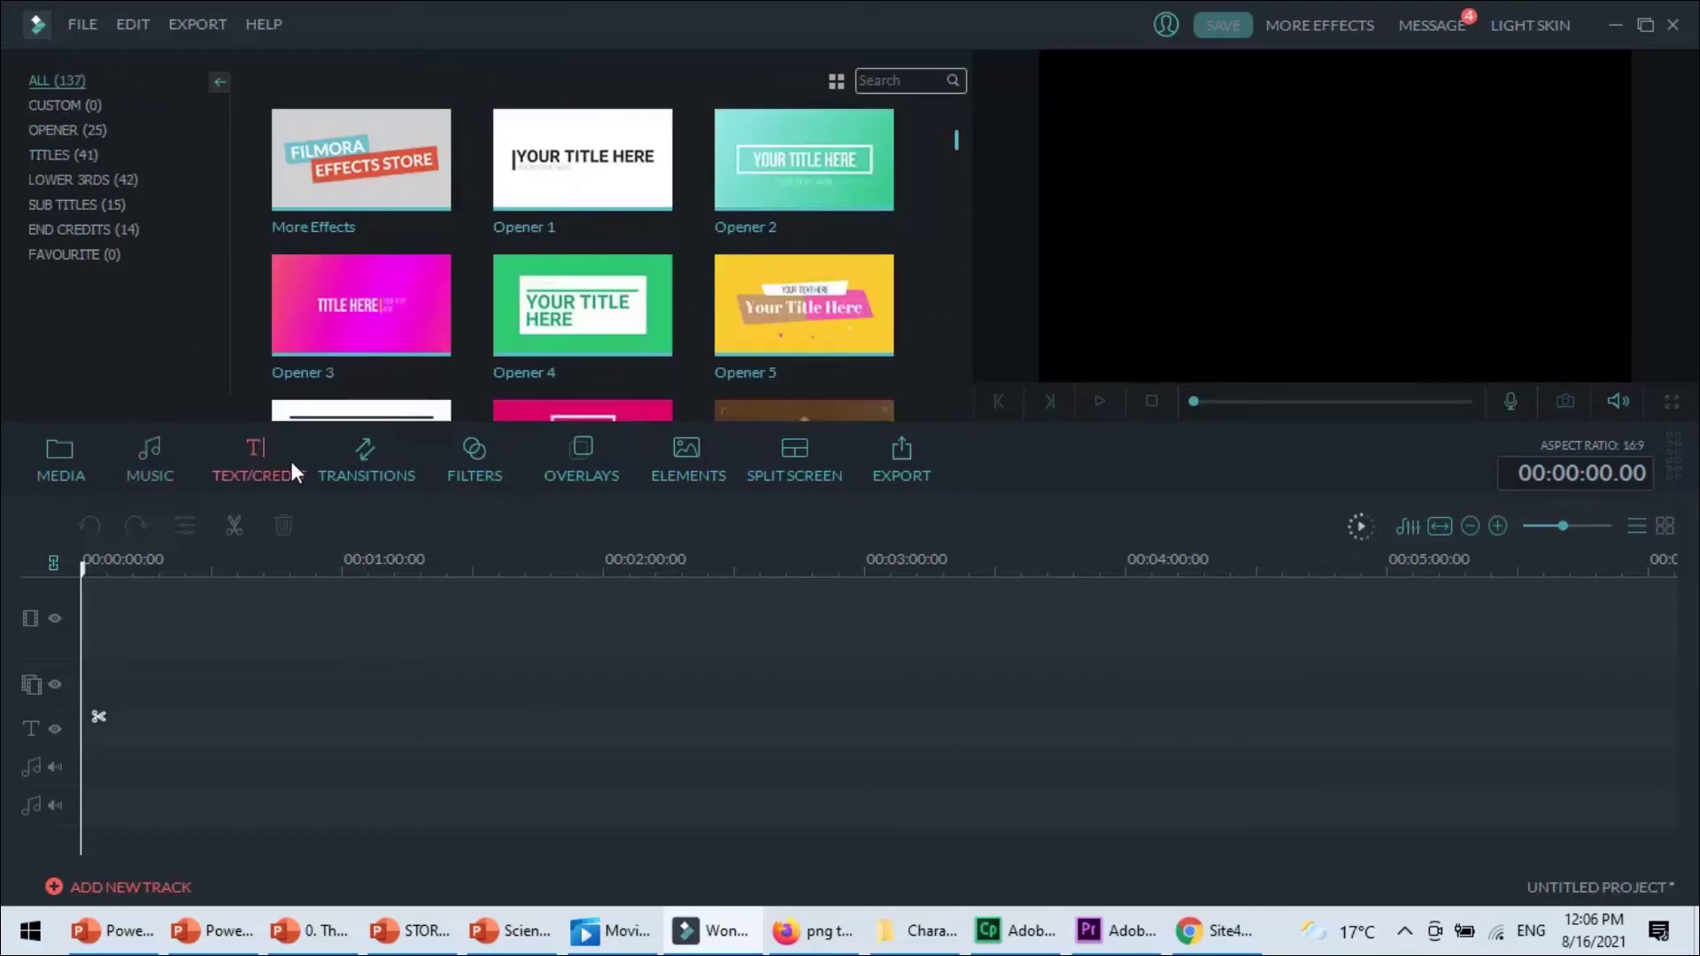
click(374, 453)
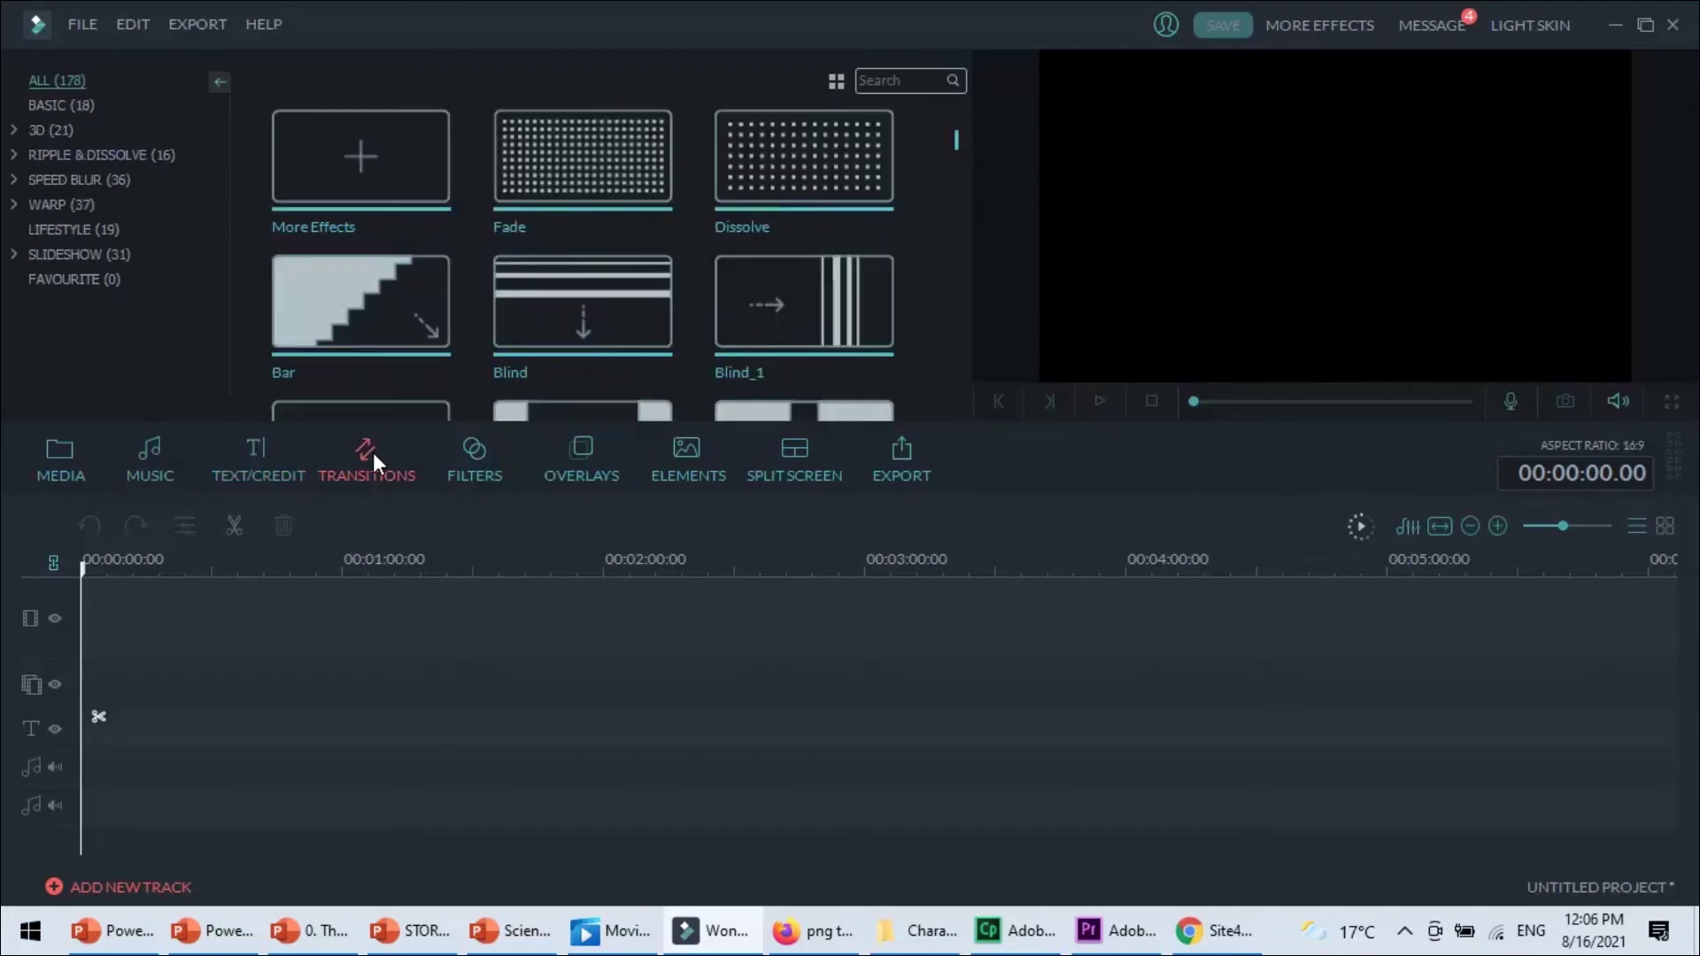
click(480, 450)
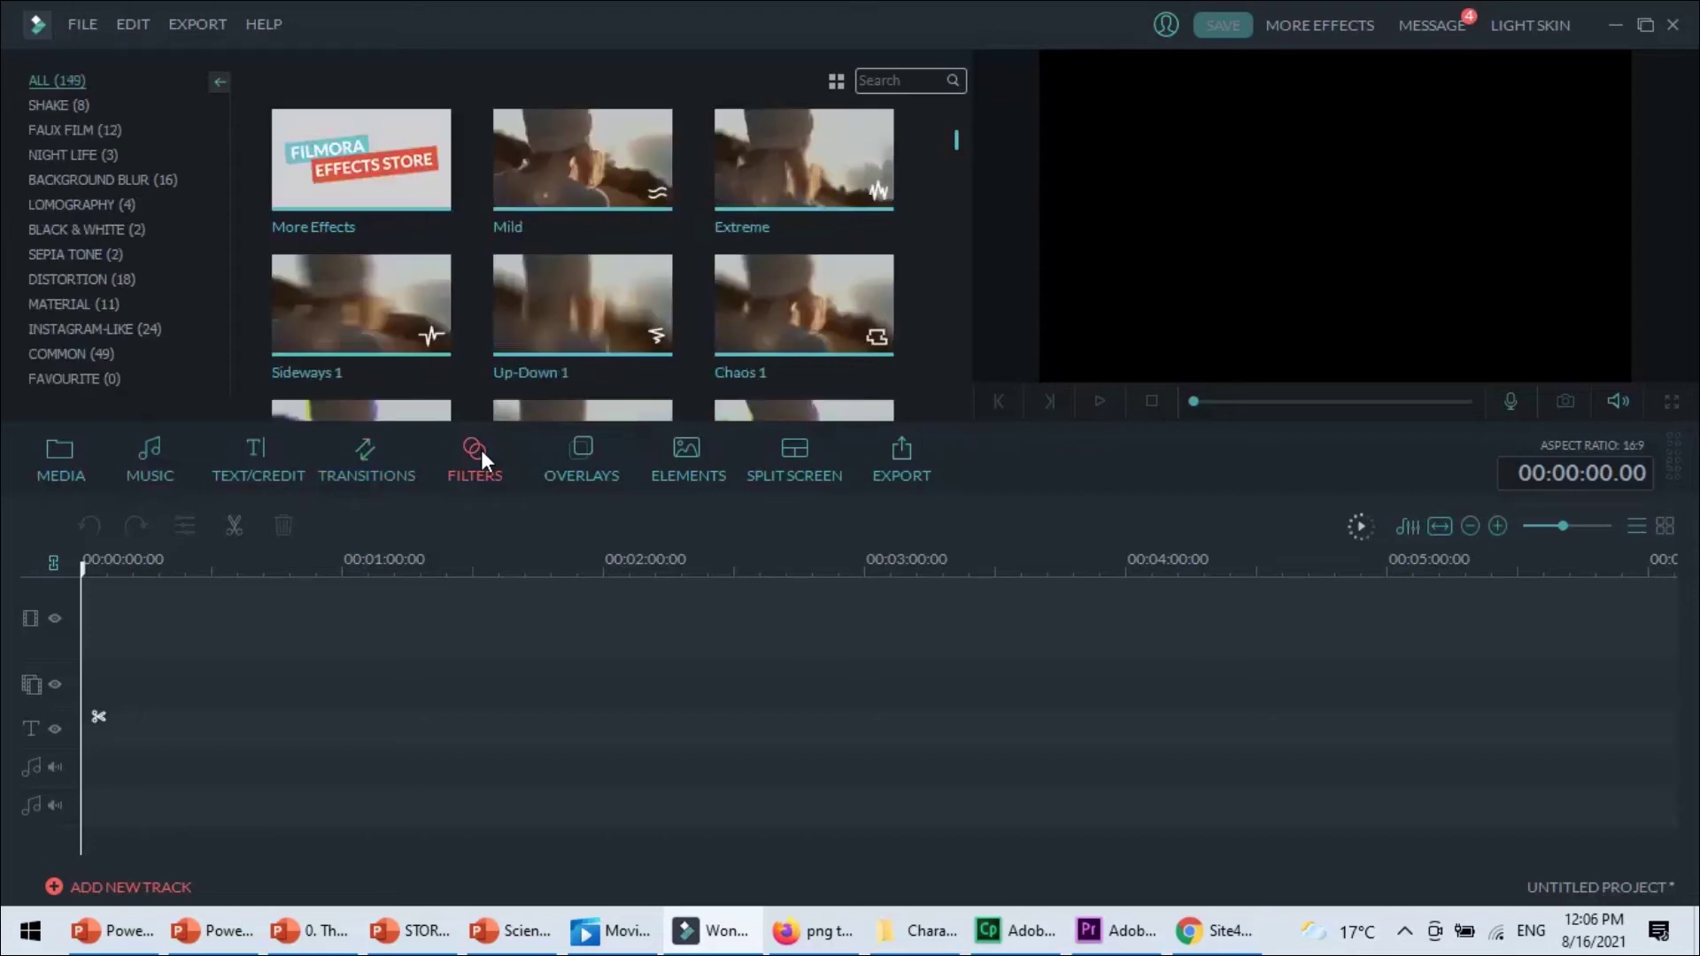
click(593, 449)
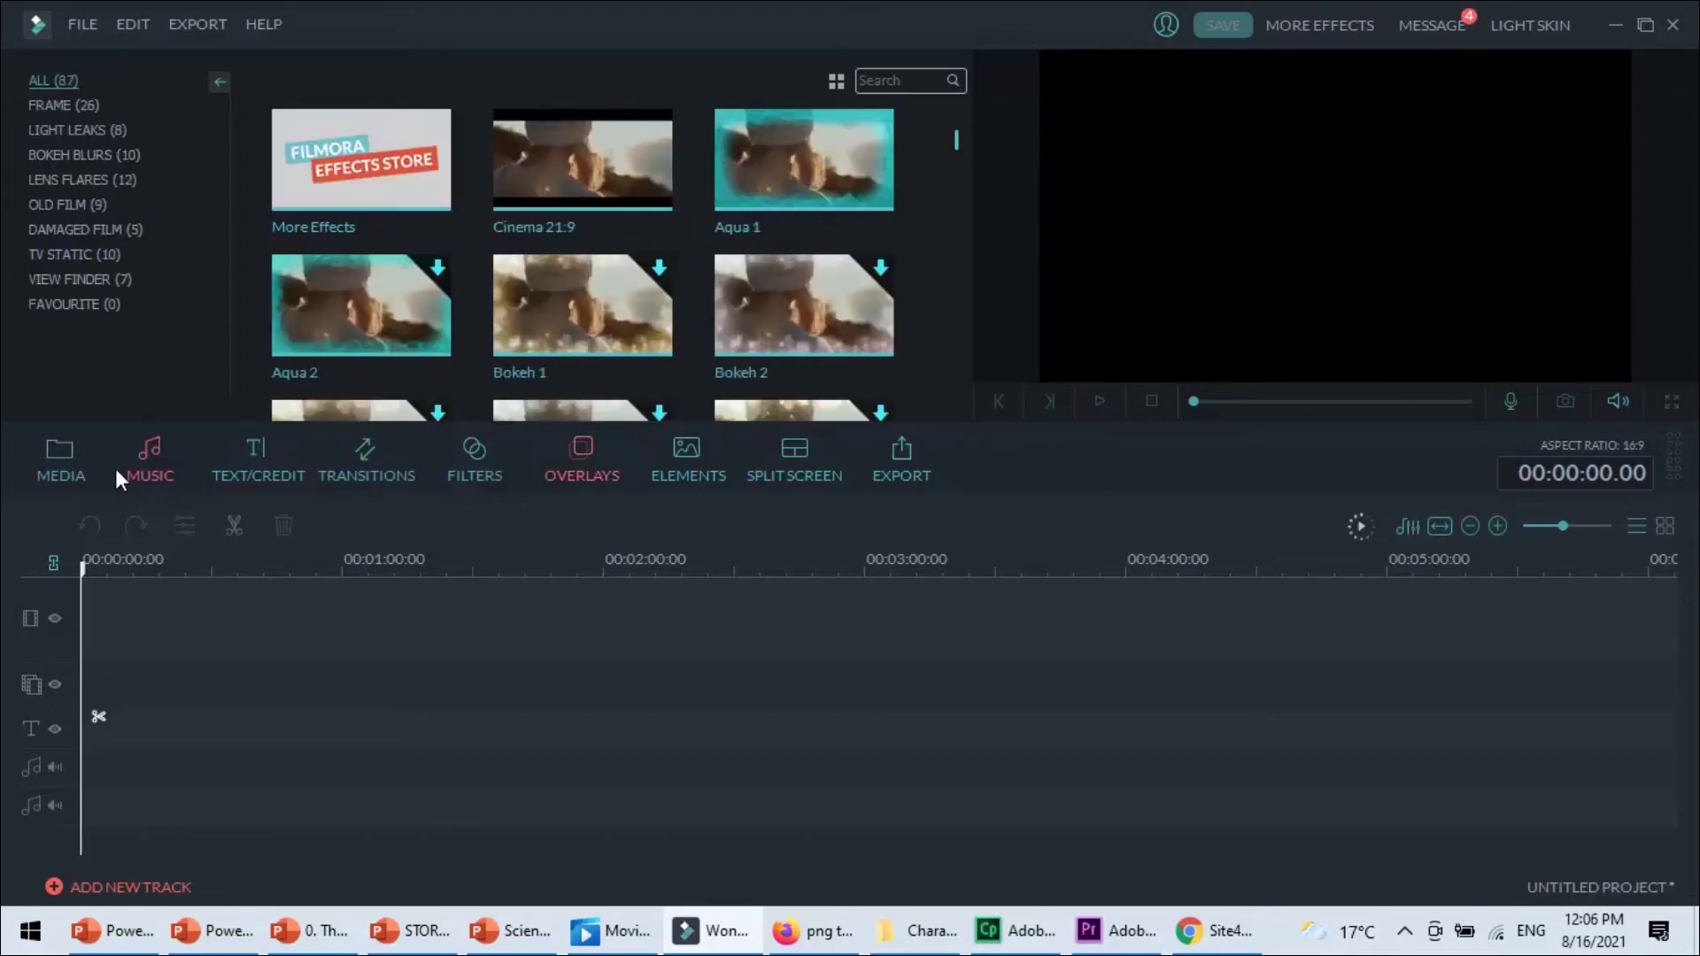
Place the Countdown4 sample video on the second video track at about 00:00:29.10 and select the clip
click(41, 457)
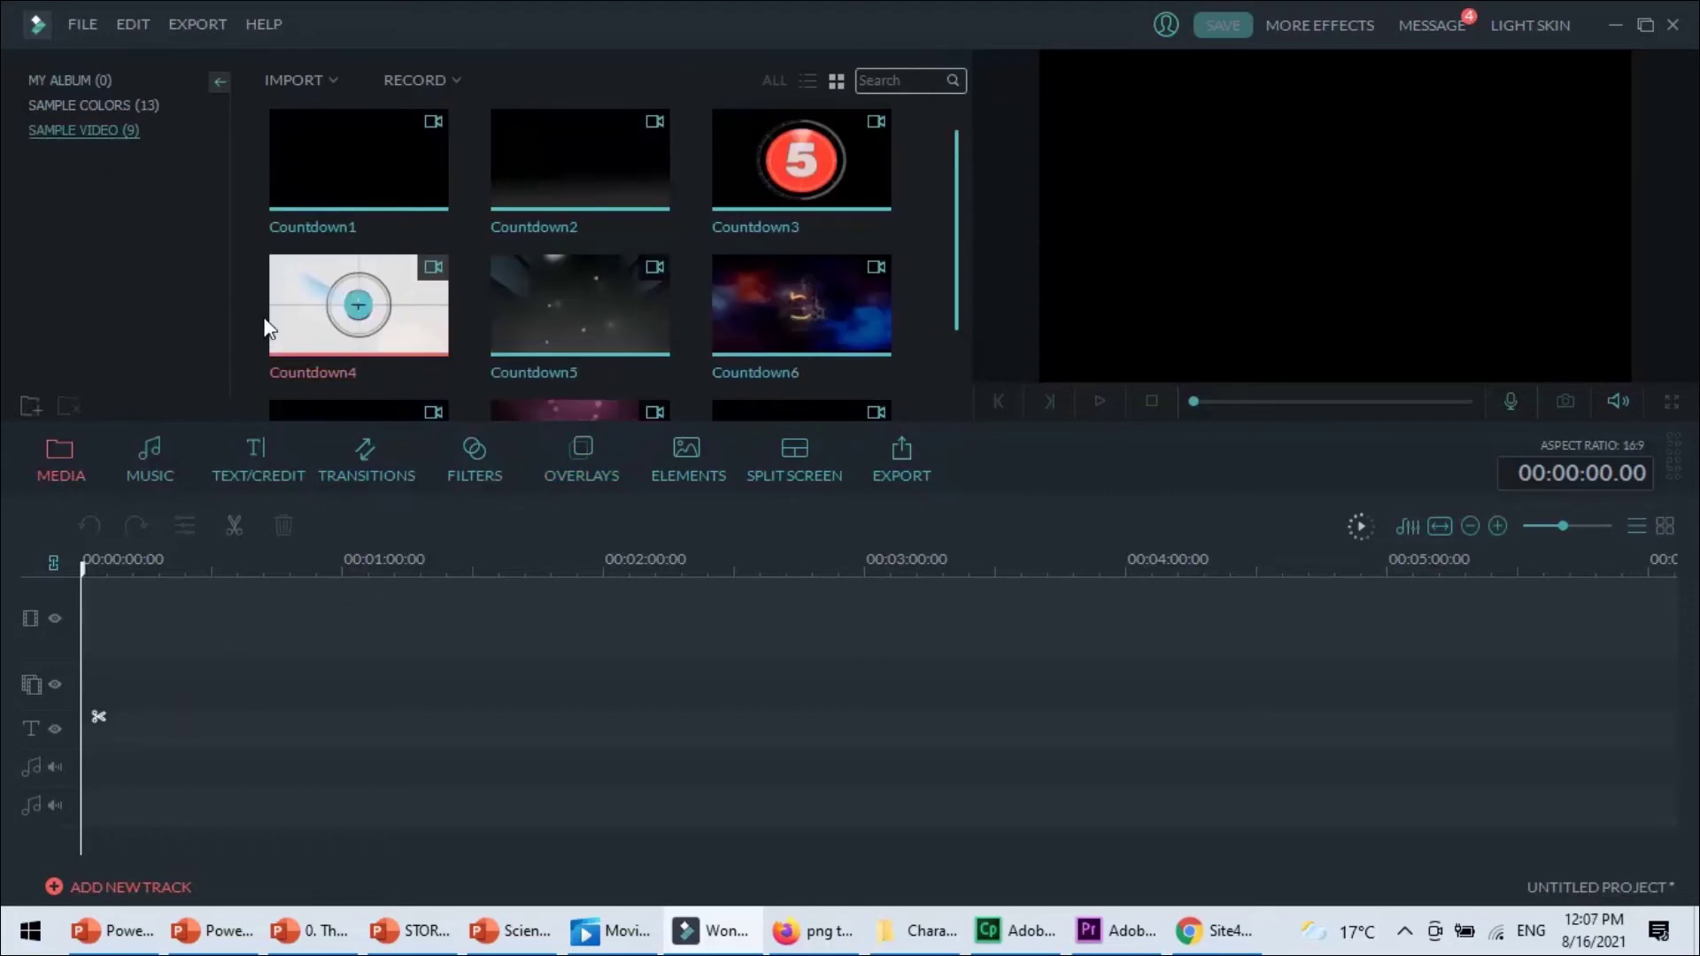
click(342, 304)
drag(345, 311, 225, 684)
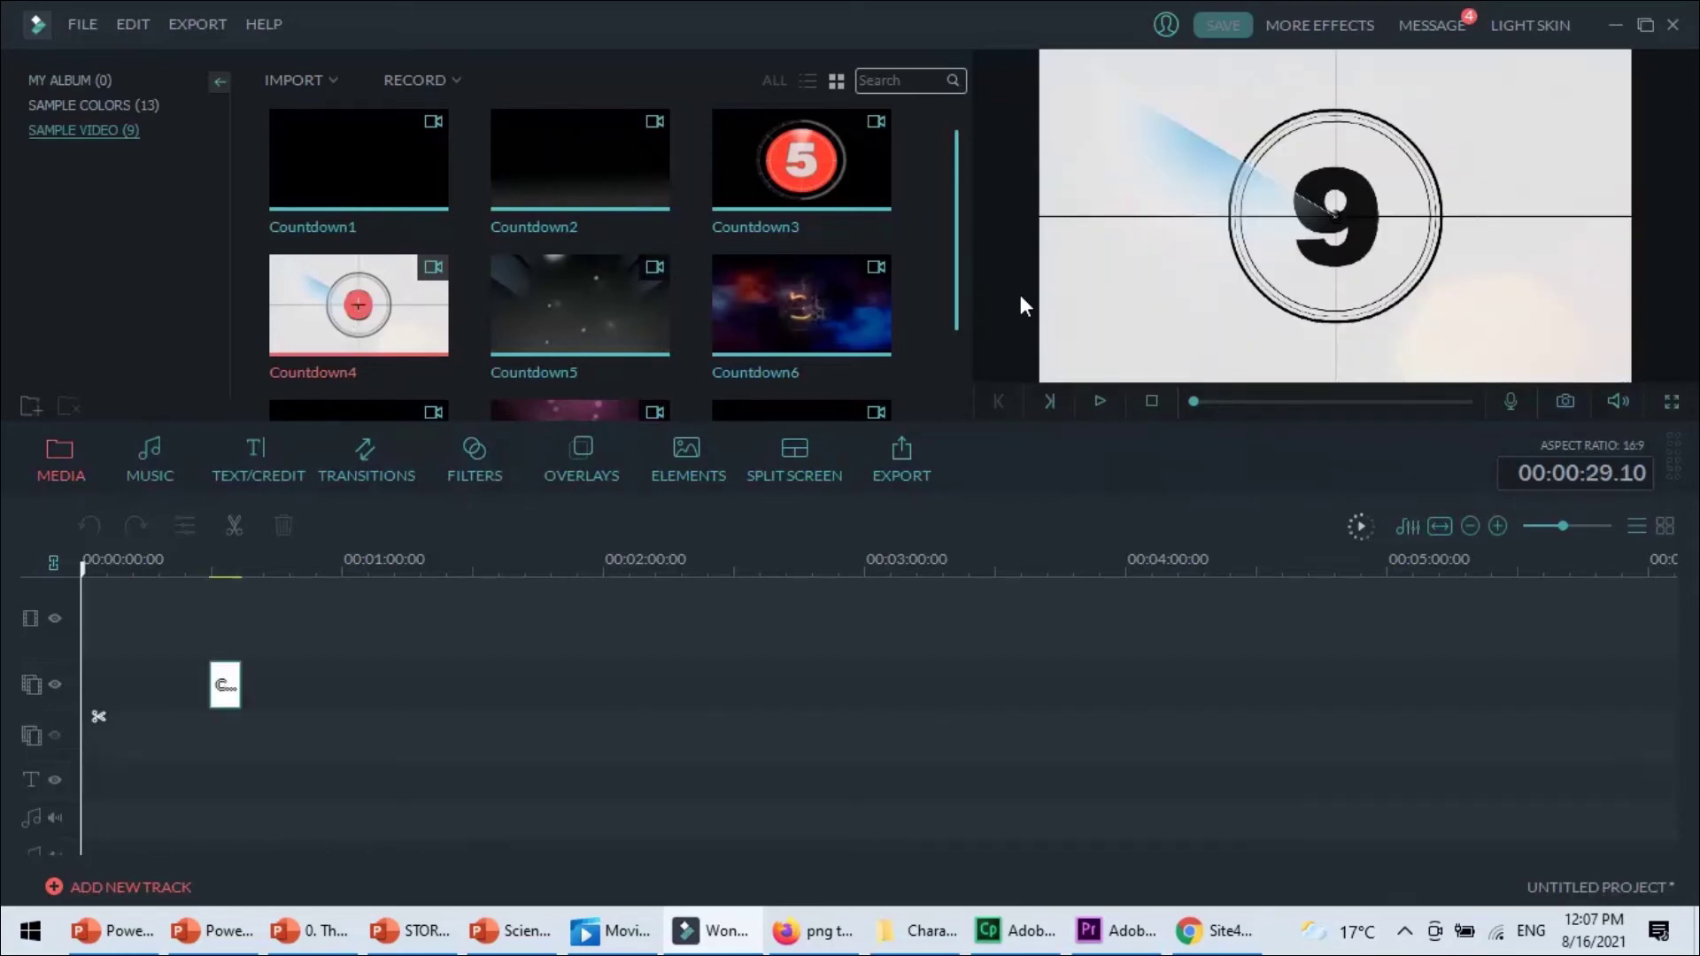
click(227, 685)
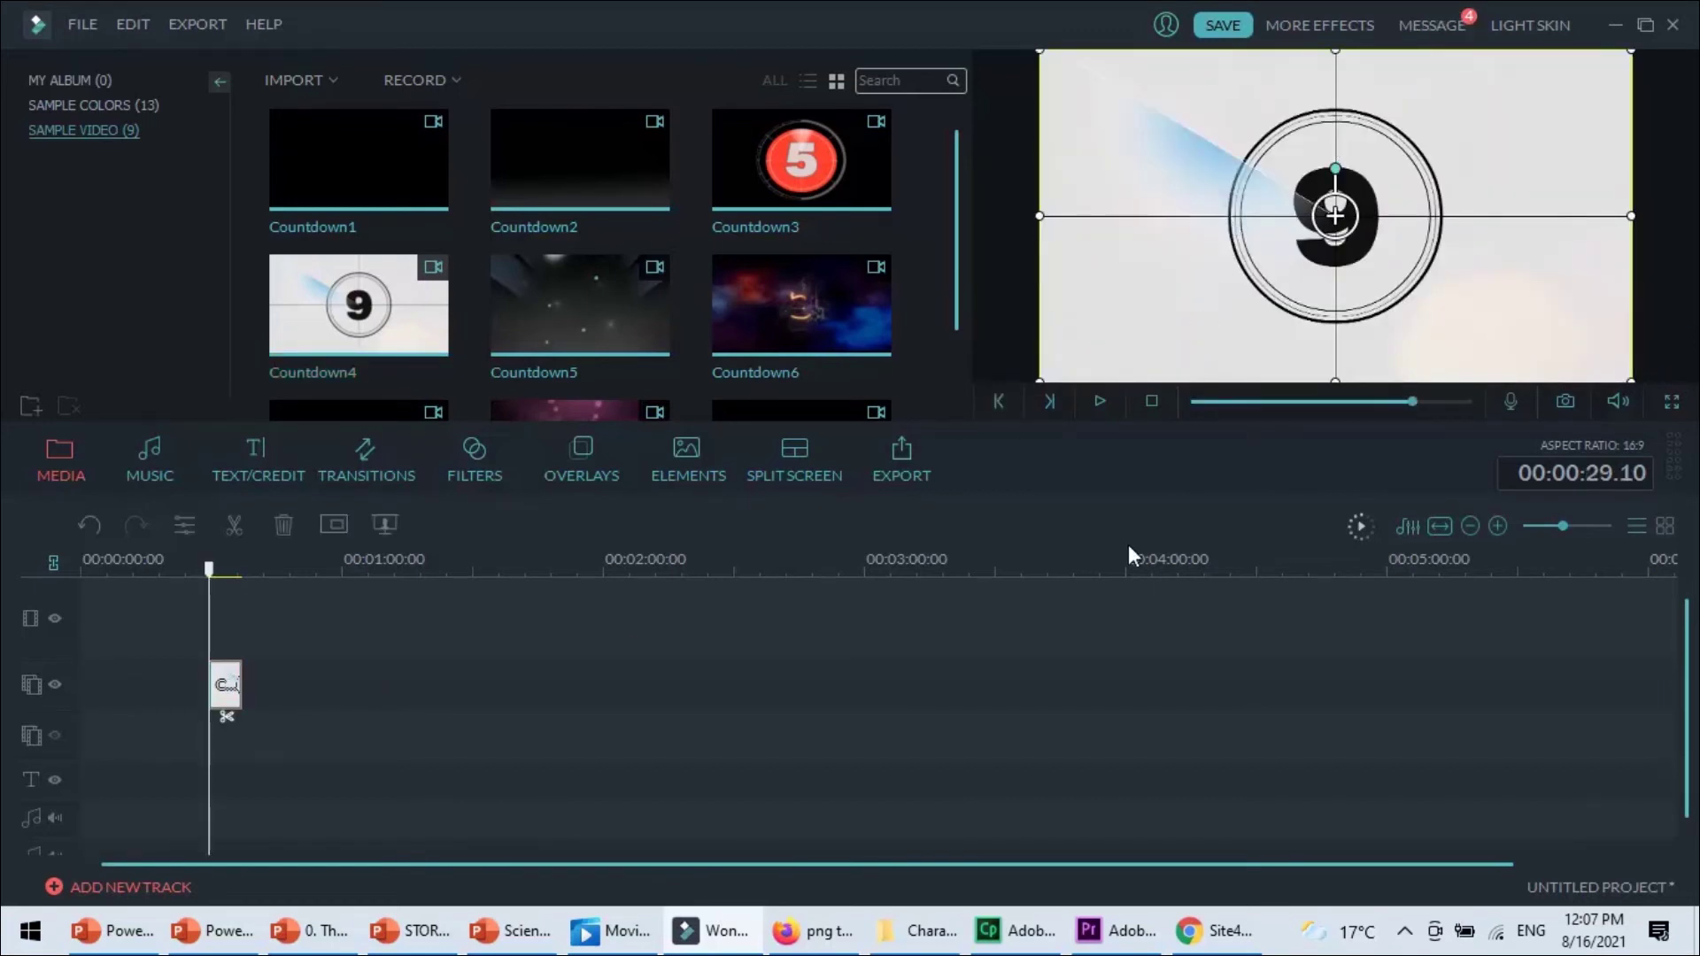
Switch to Firefox and view the Pngtree home page with its Png Images search
click(104, 931)
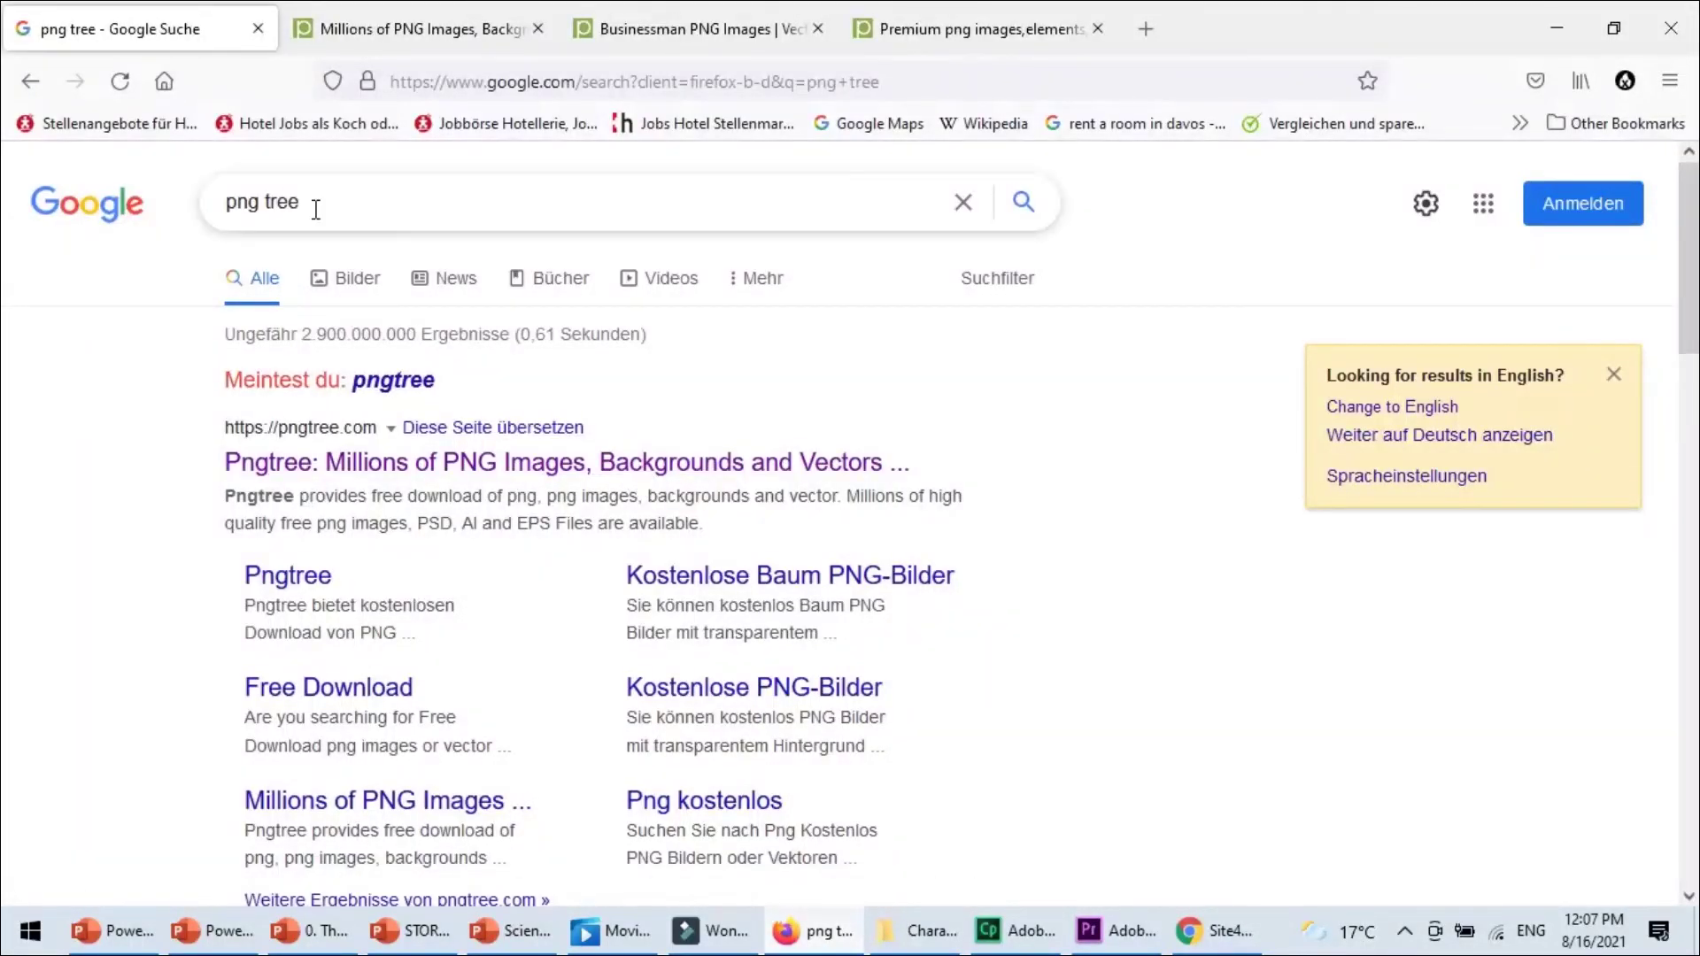
click(367, 39)
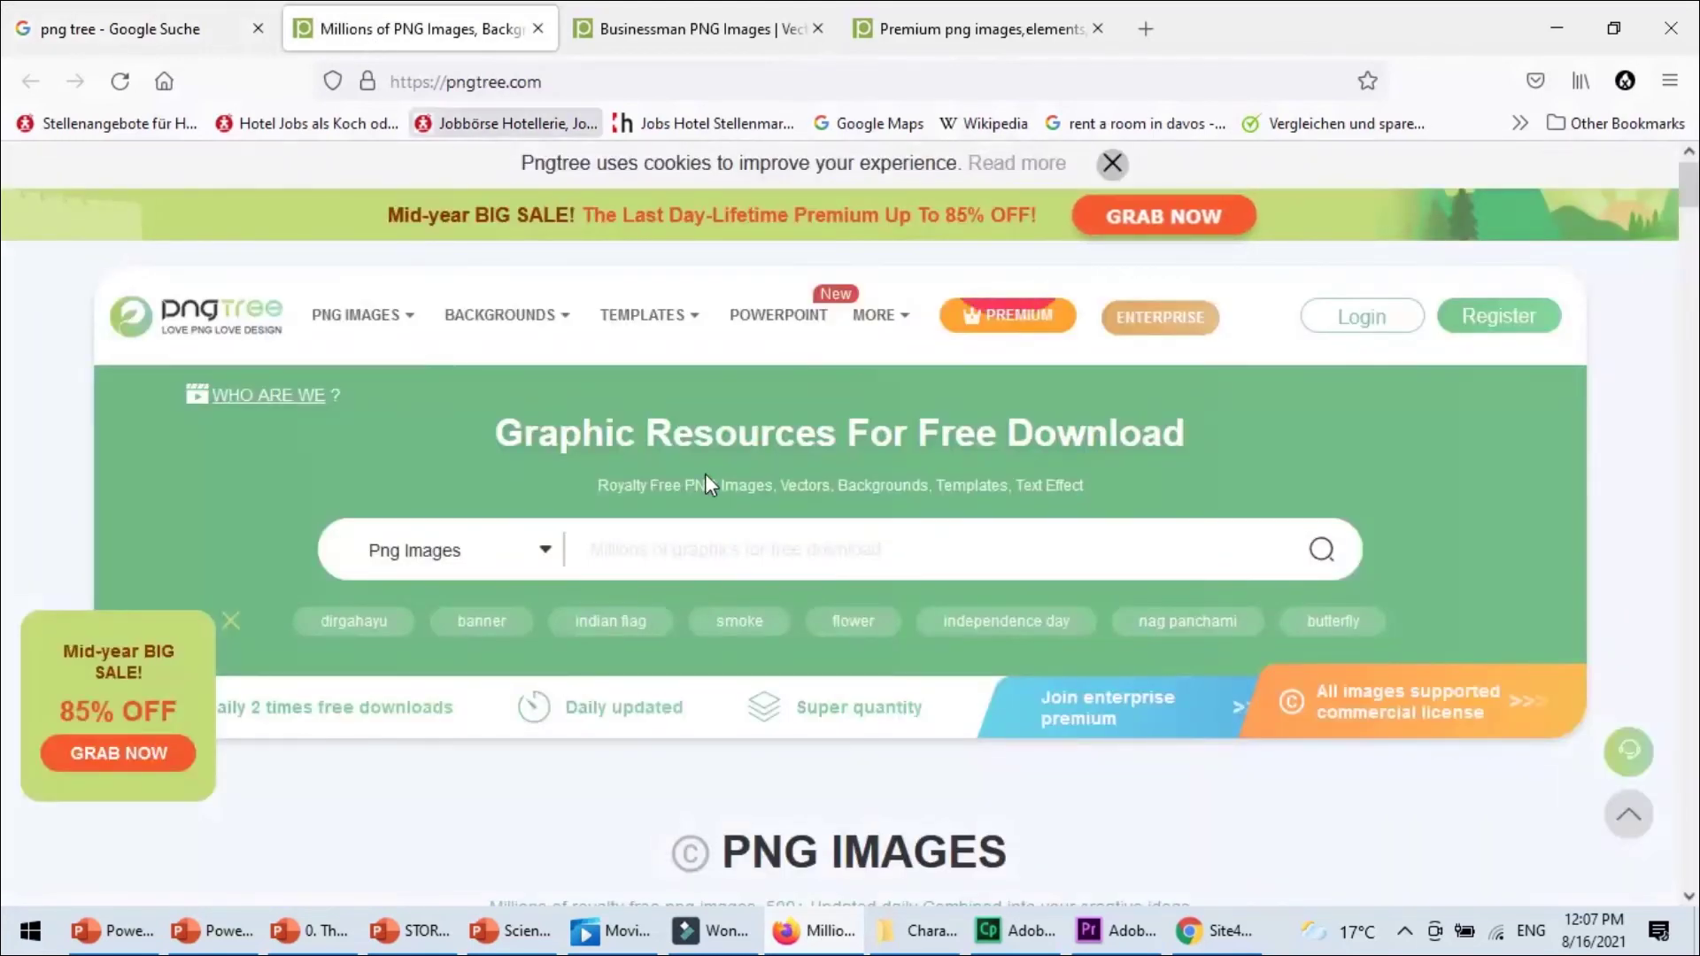
click(452, 558)
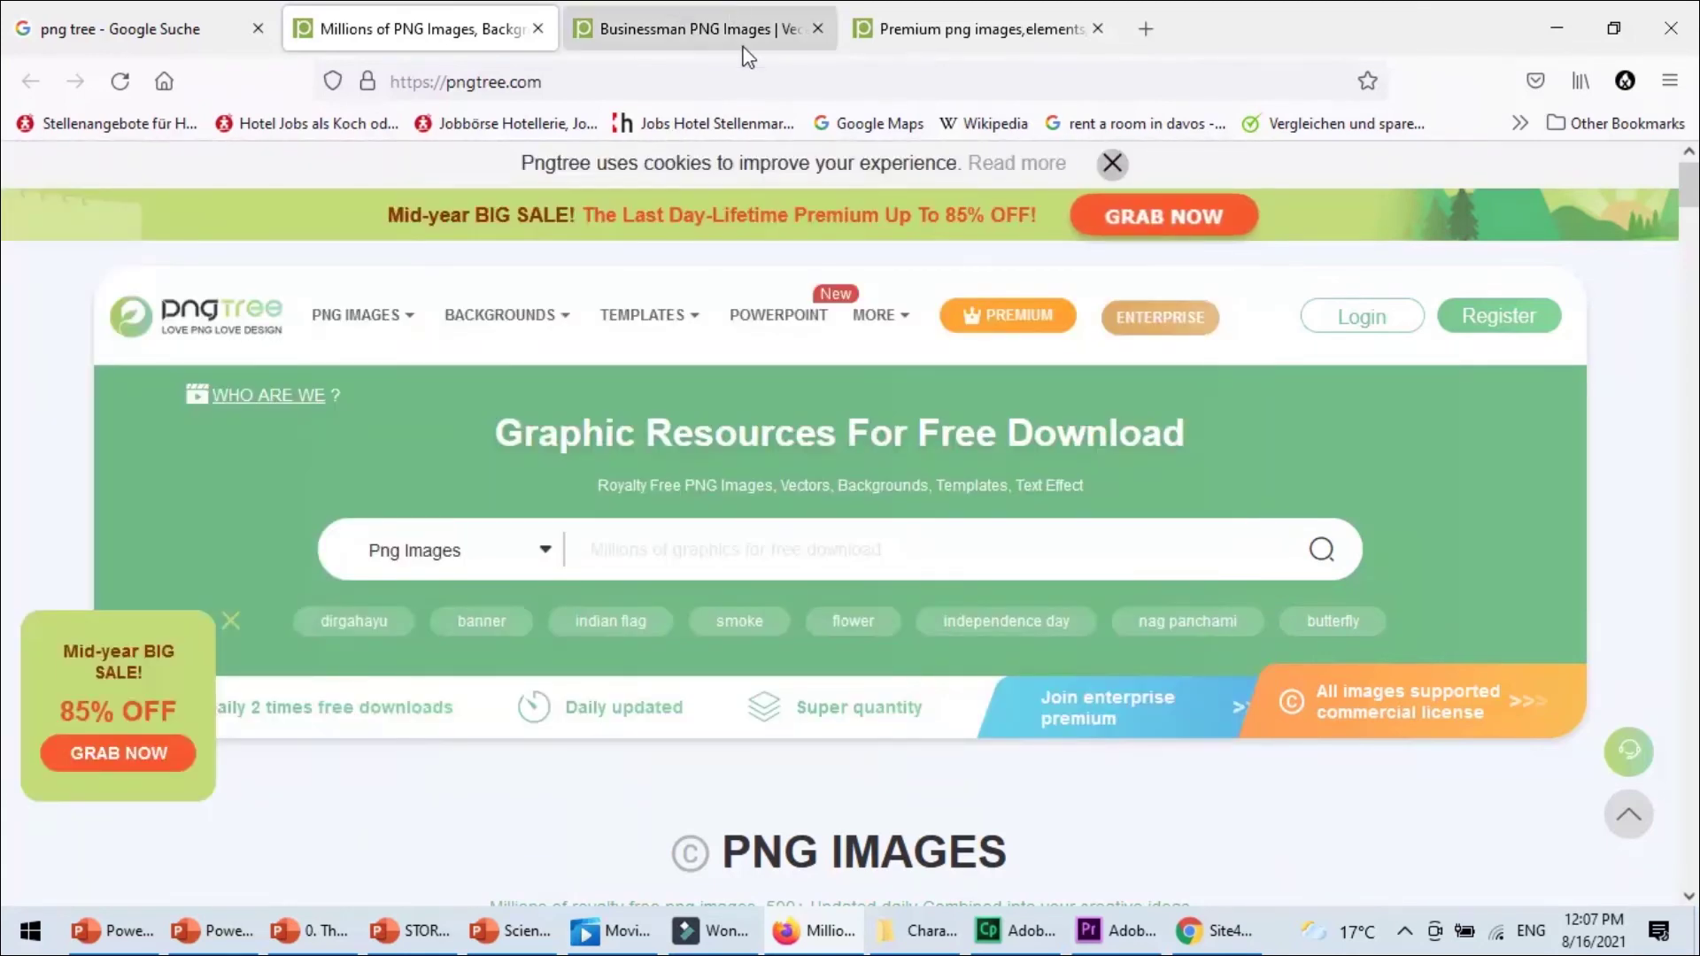
Browse the Pngtree businessman results and open the businessman character cartoon with the yellow board
click(736, 36)
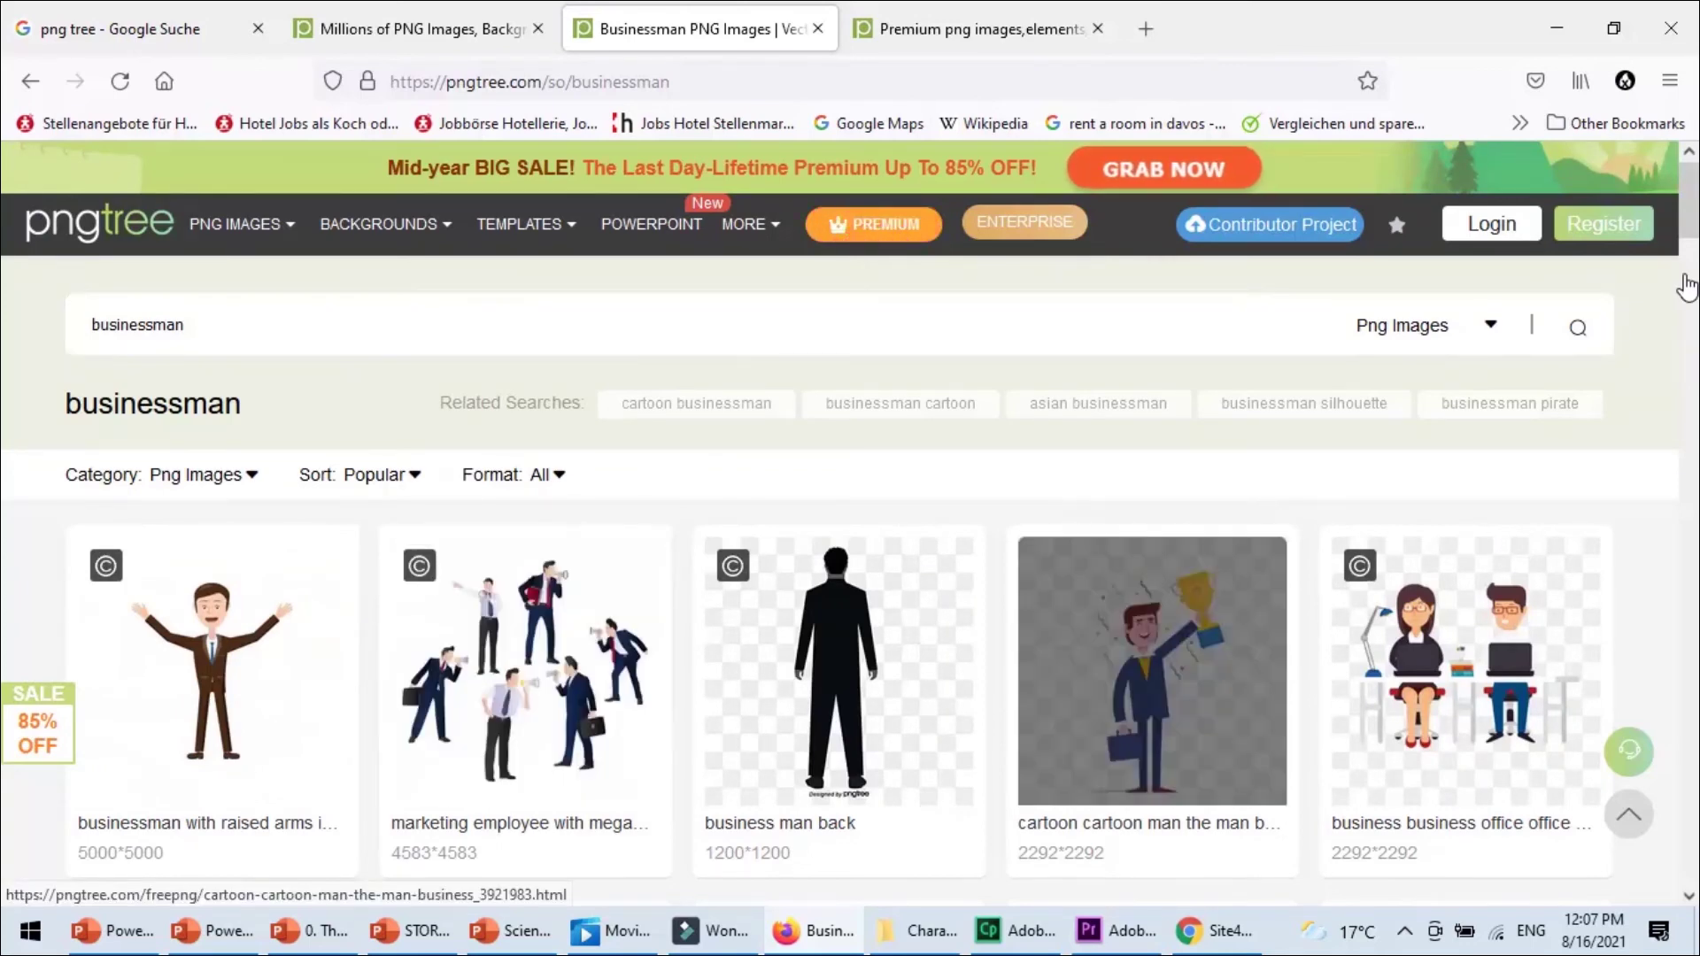
drag(1688, 217, 1692, 332)
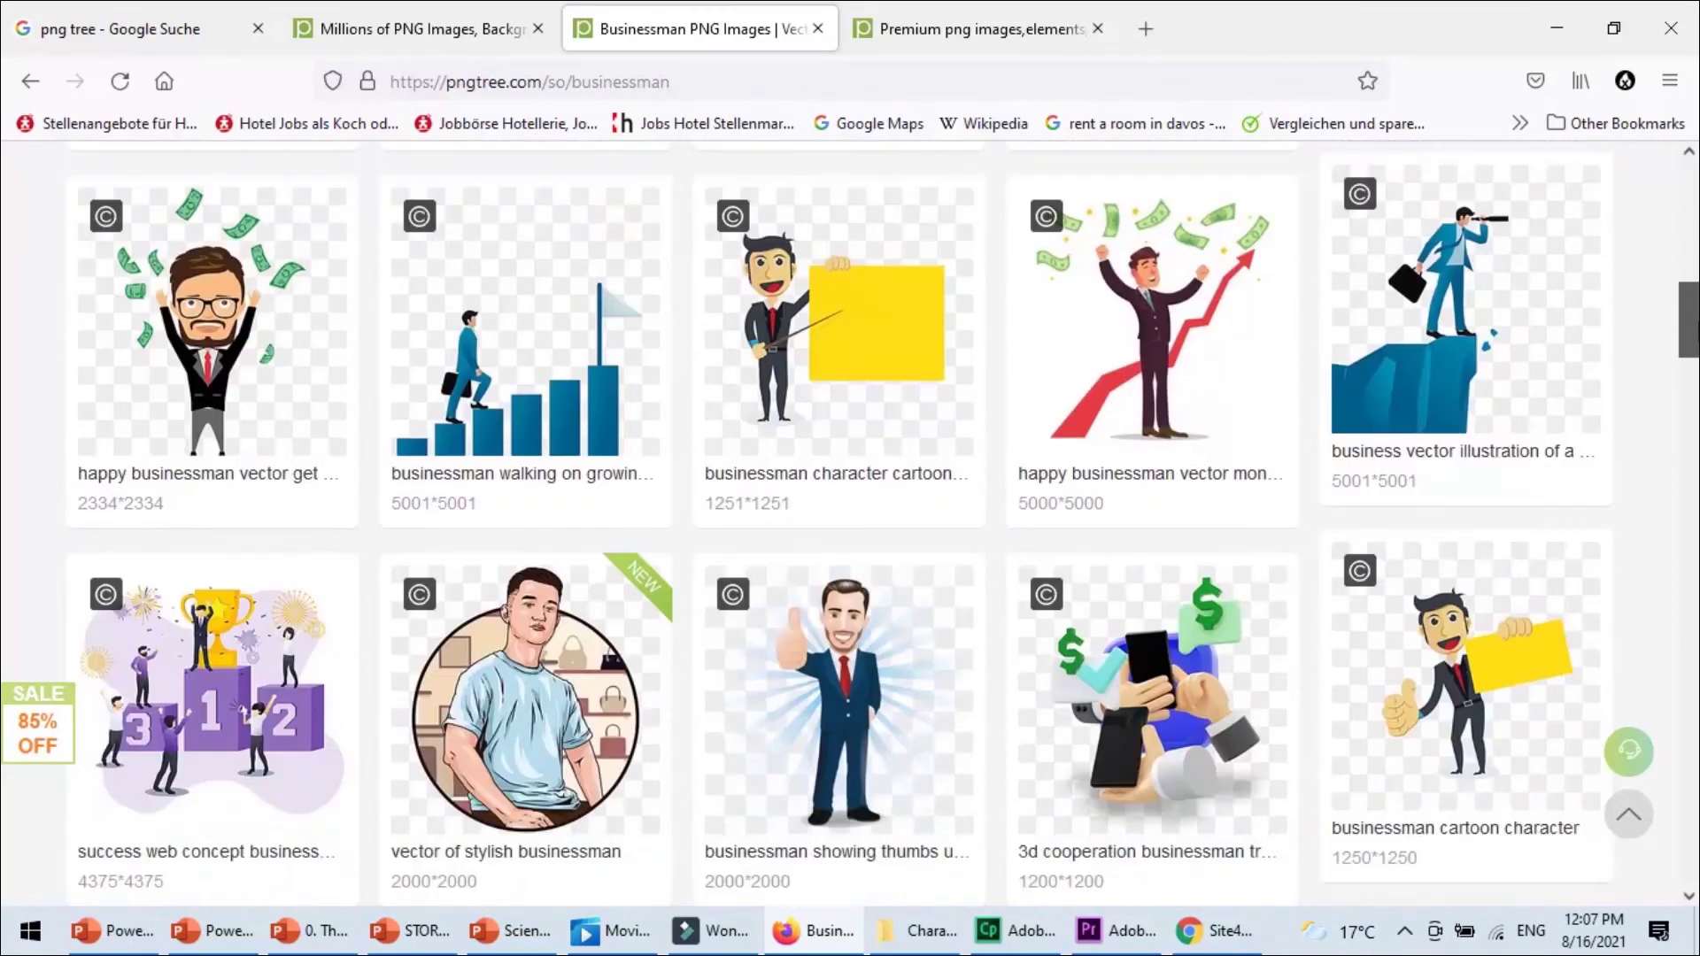
mouse_move(844, 358)
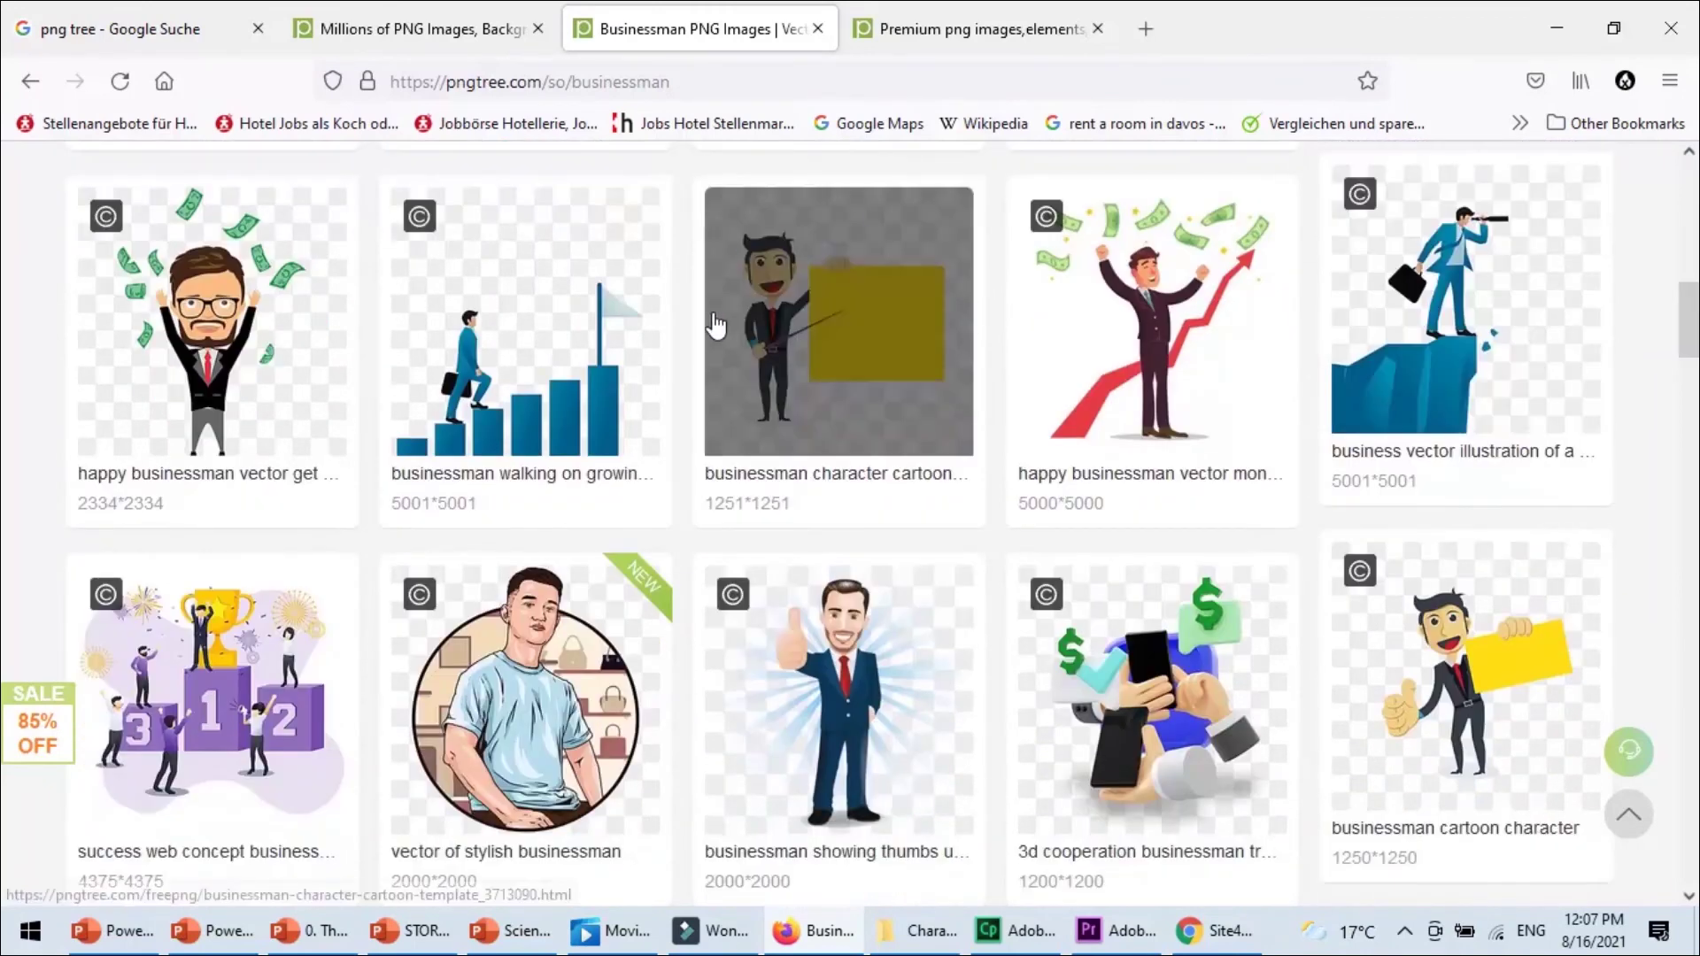
click(843, 358)
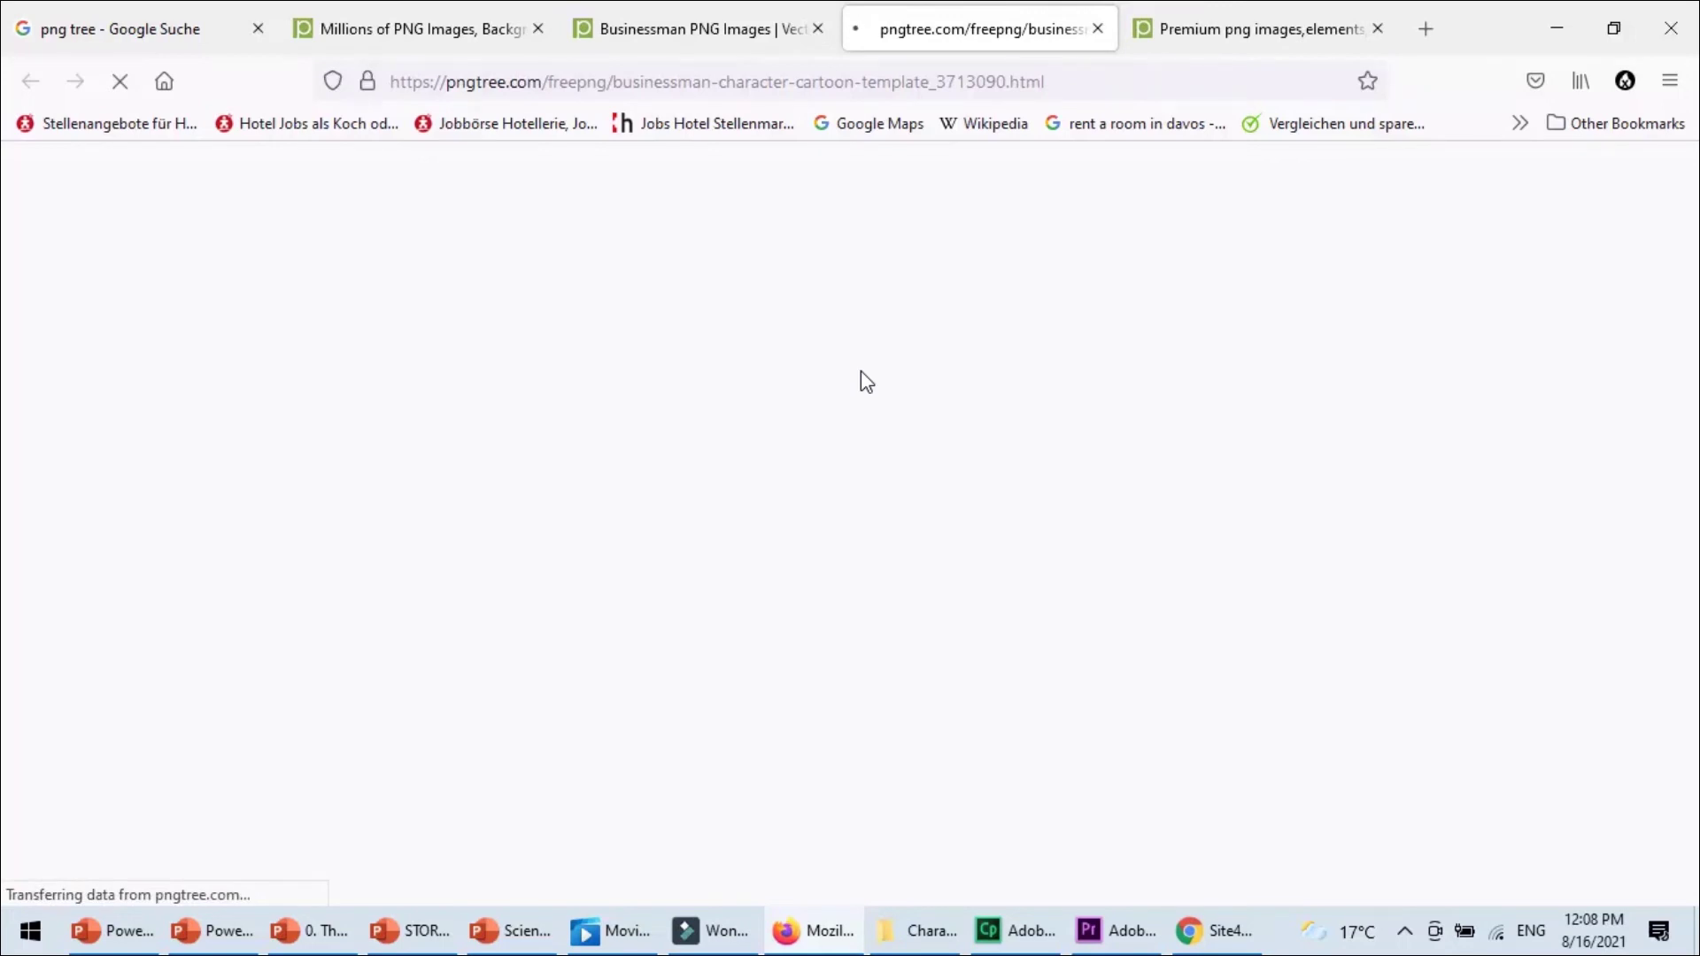
View Pngtree's premium plan page and the detail page of the businessman character cartoon
click(1242, 29)
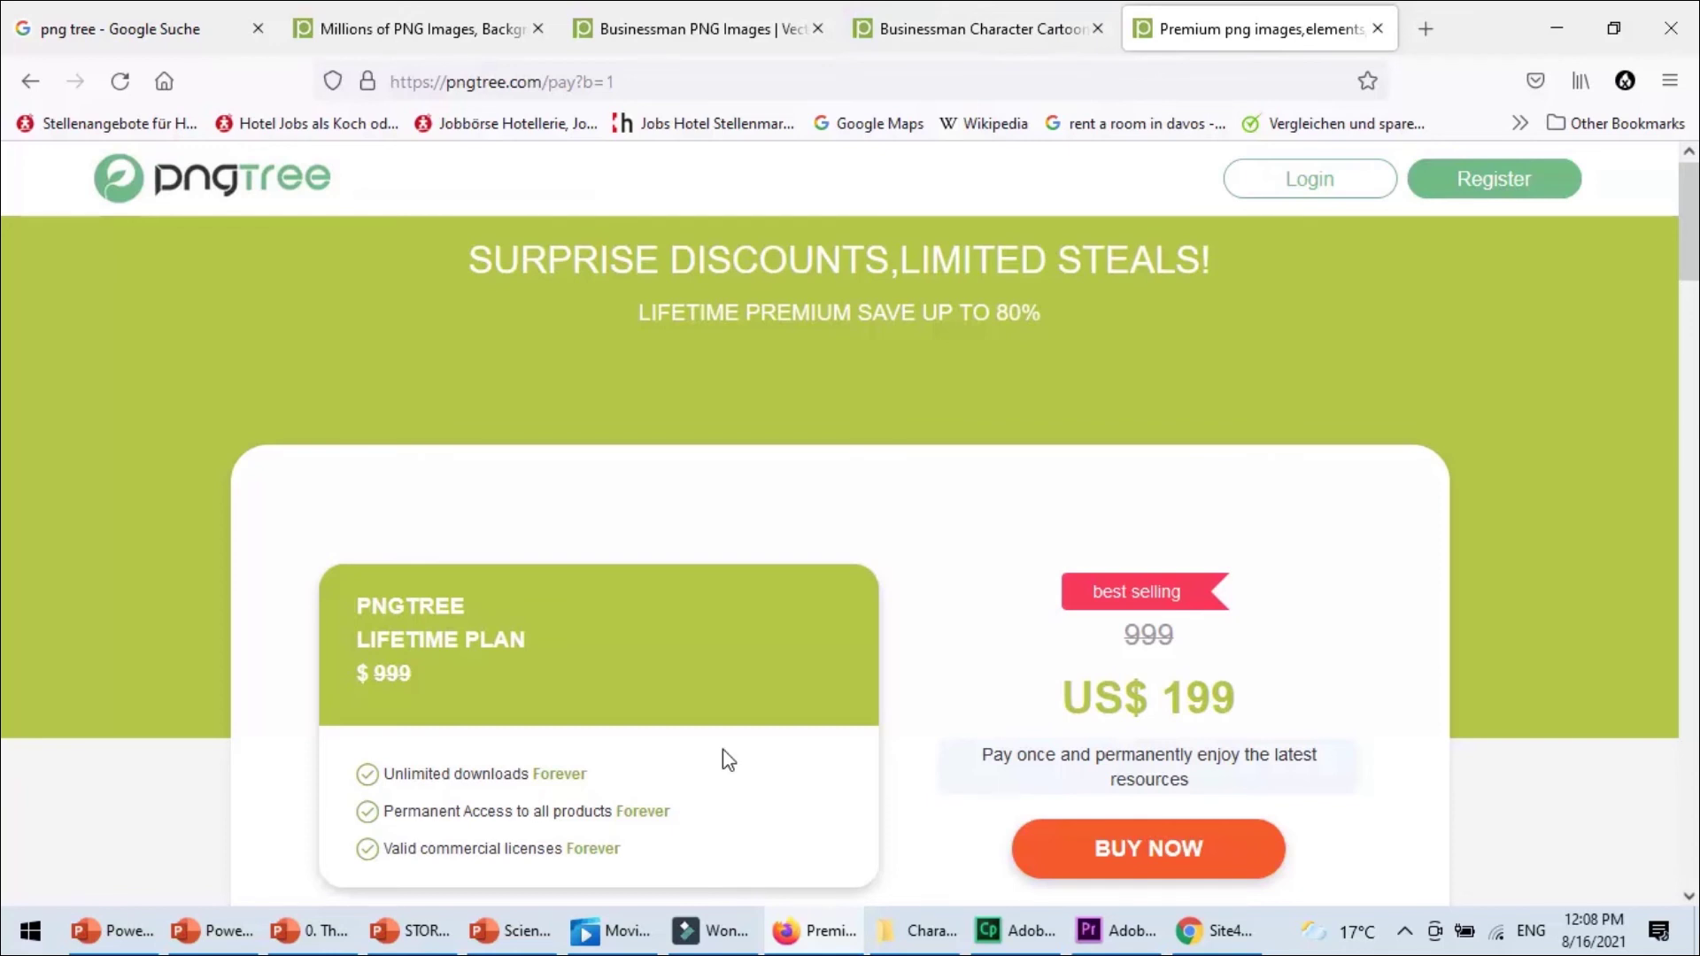
click(990, 37)
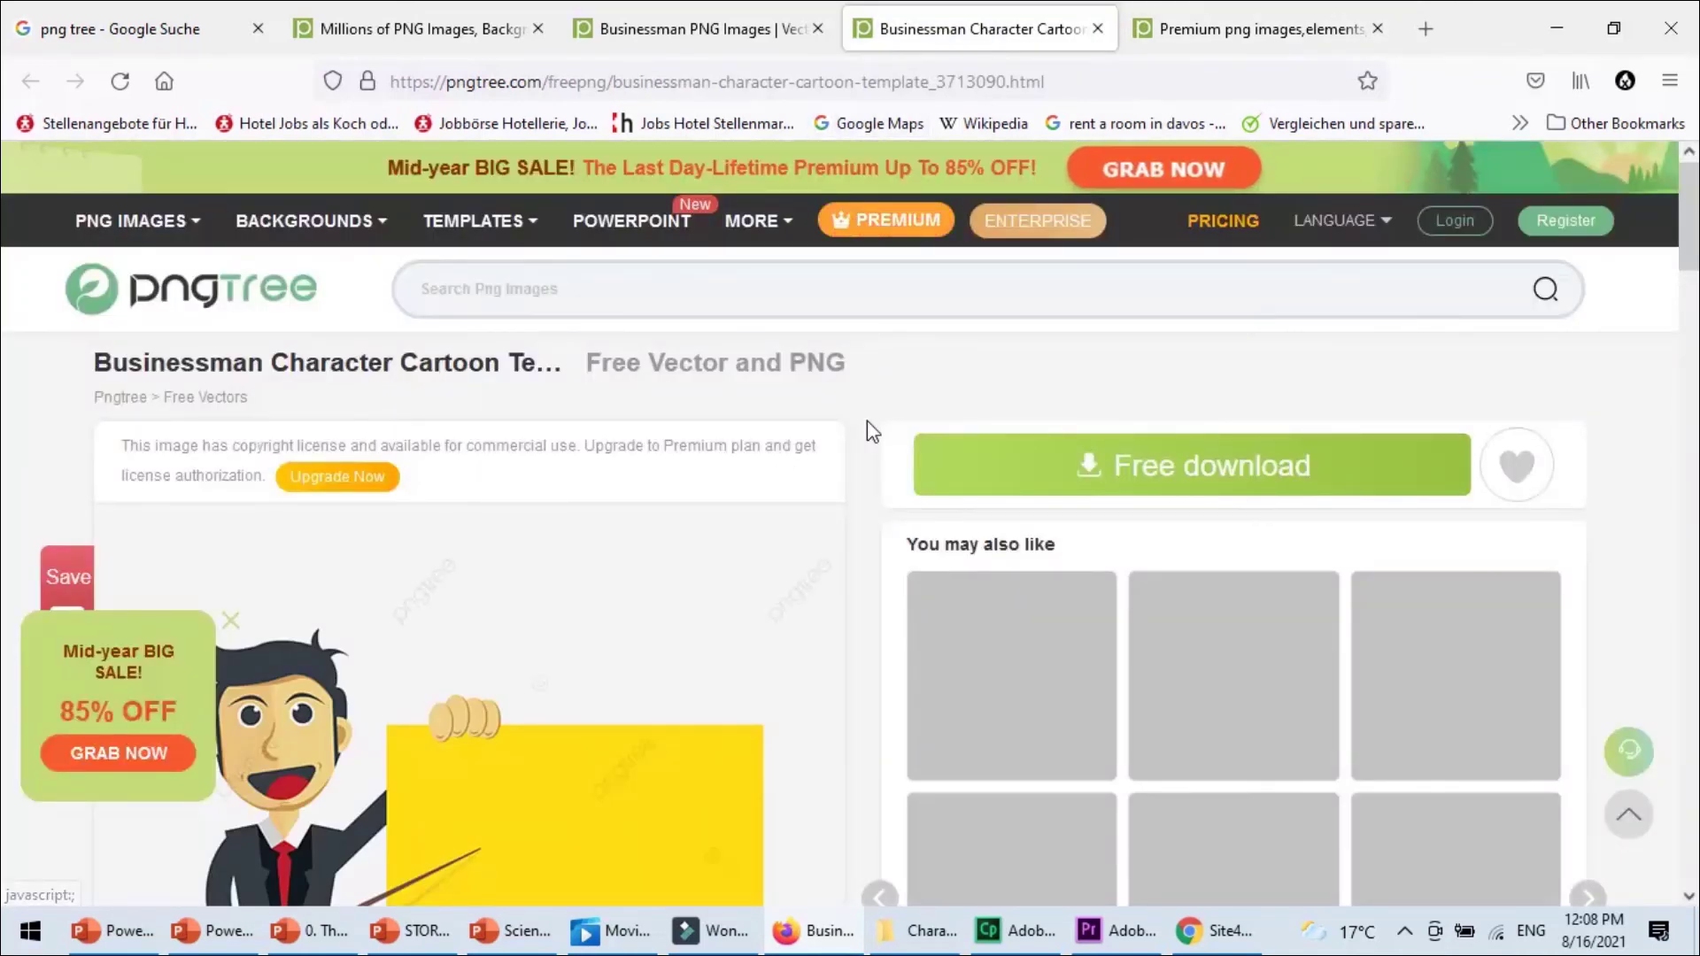
drag(1693, 206, 1693, 224)
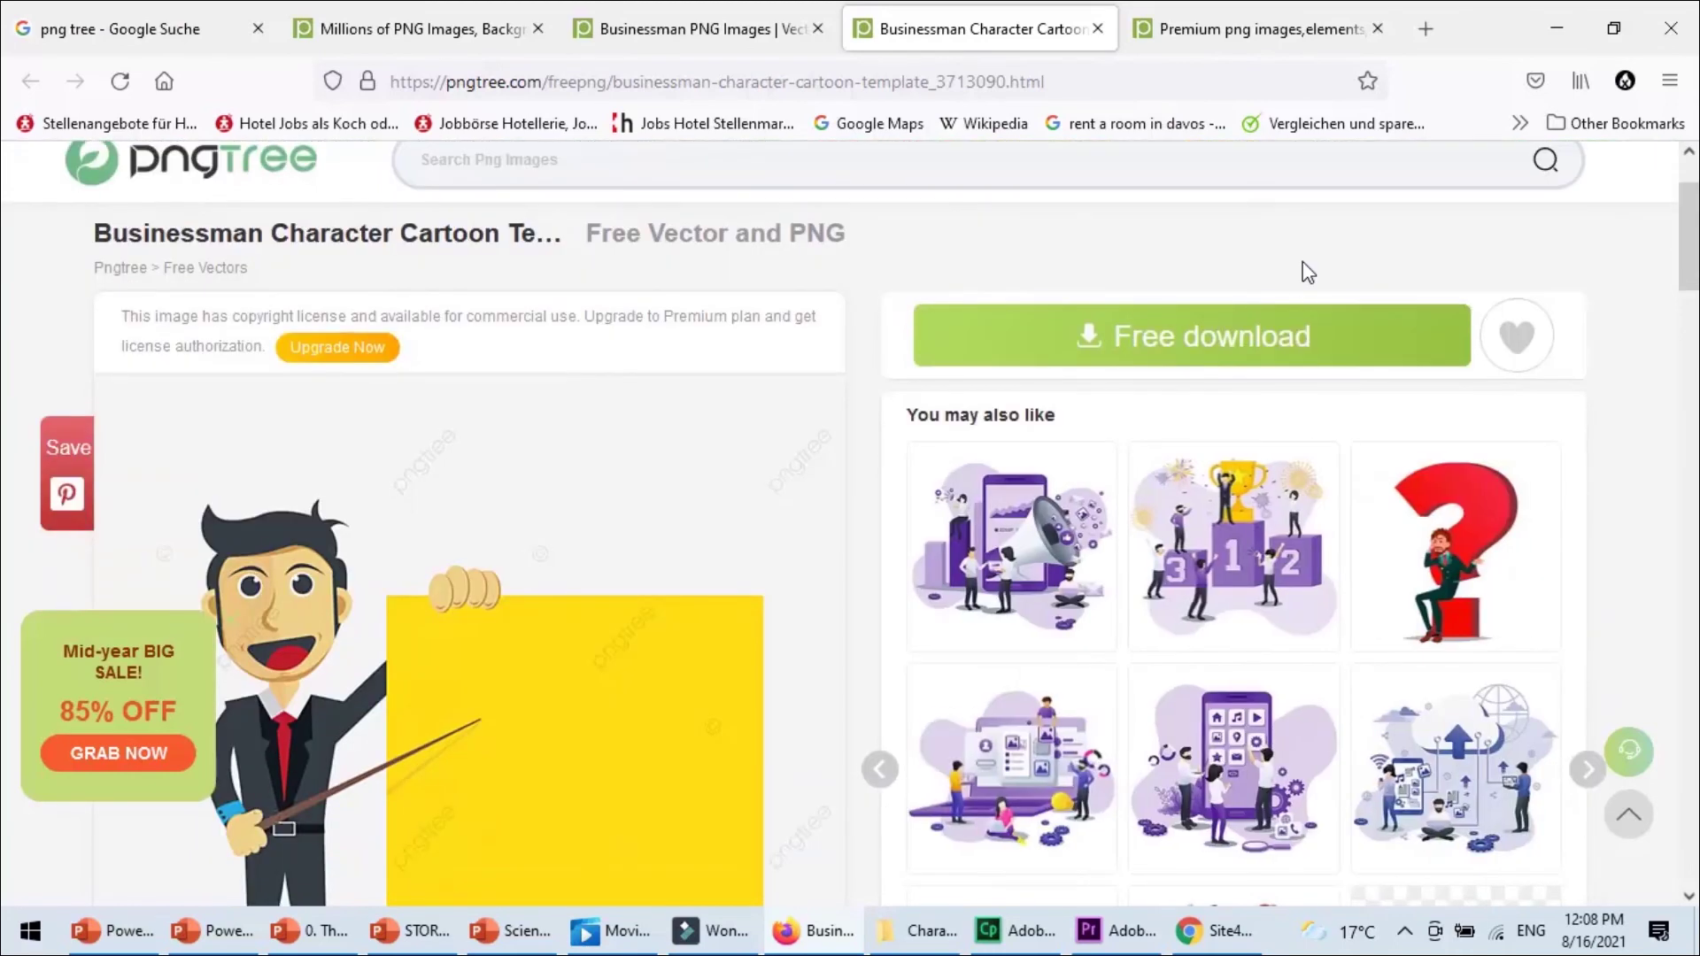
drag(1692, 235, 1695, 294)
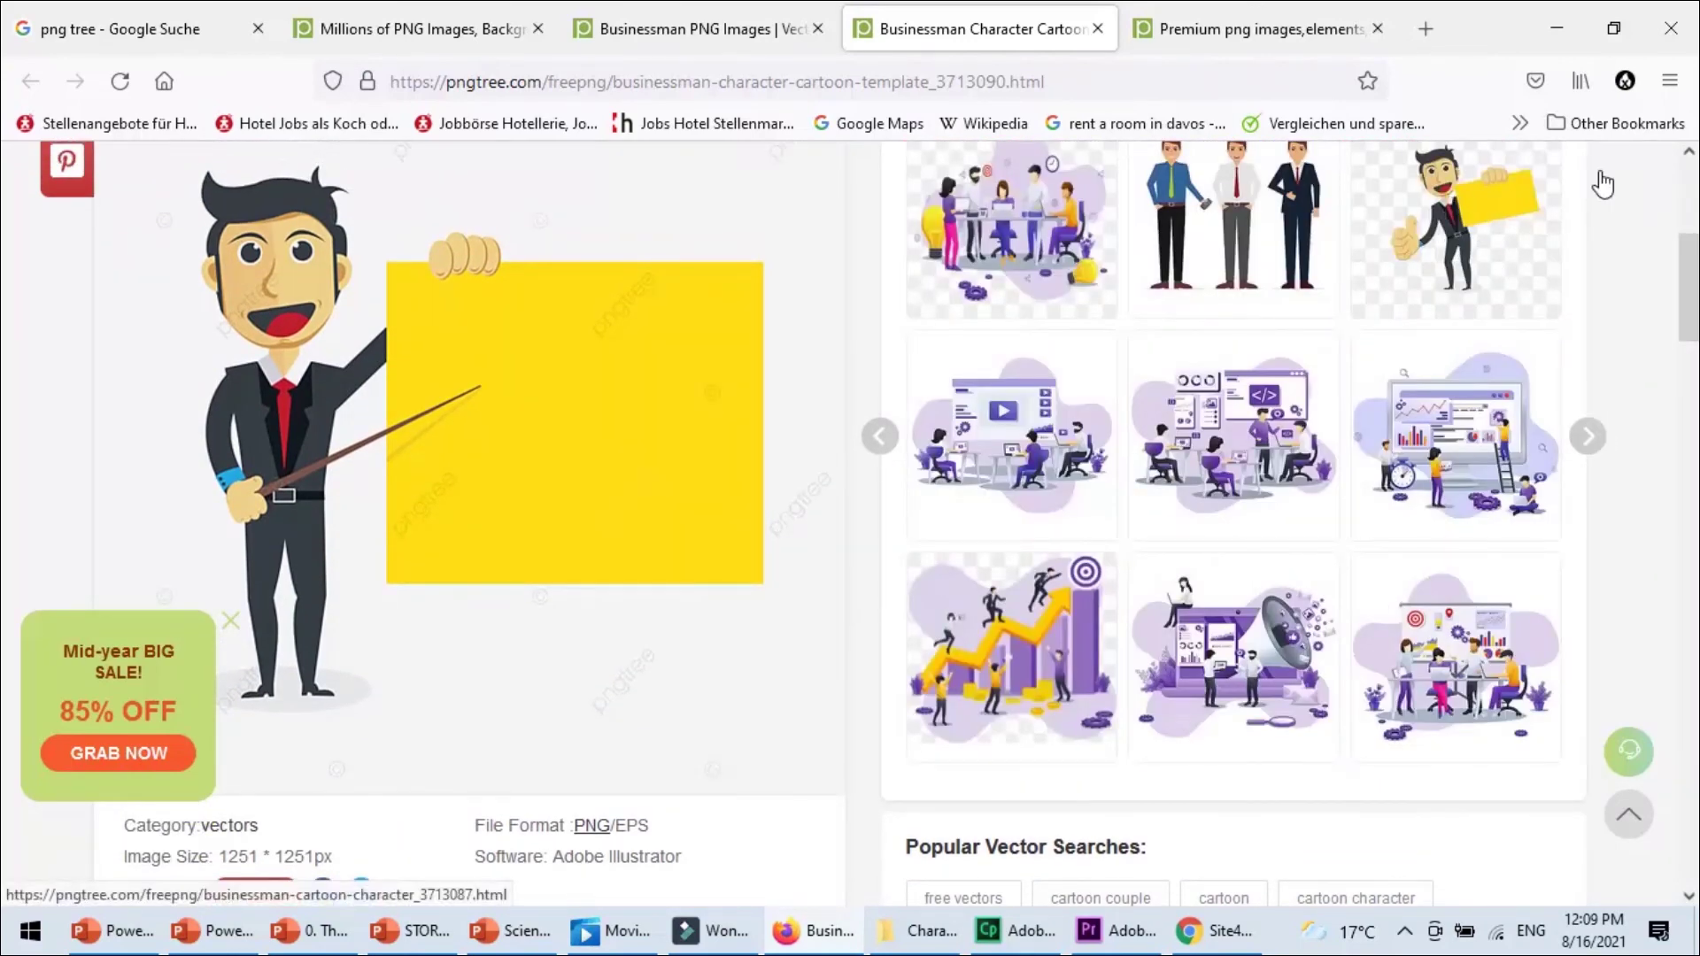
click(1689, 158)
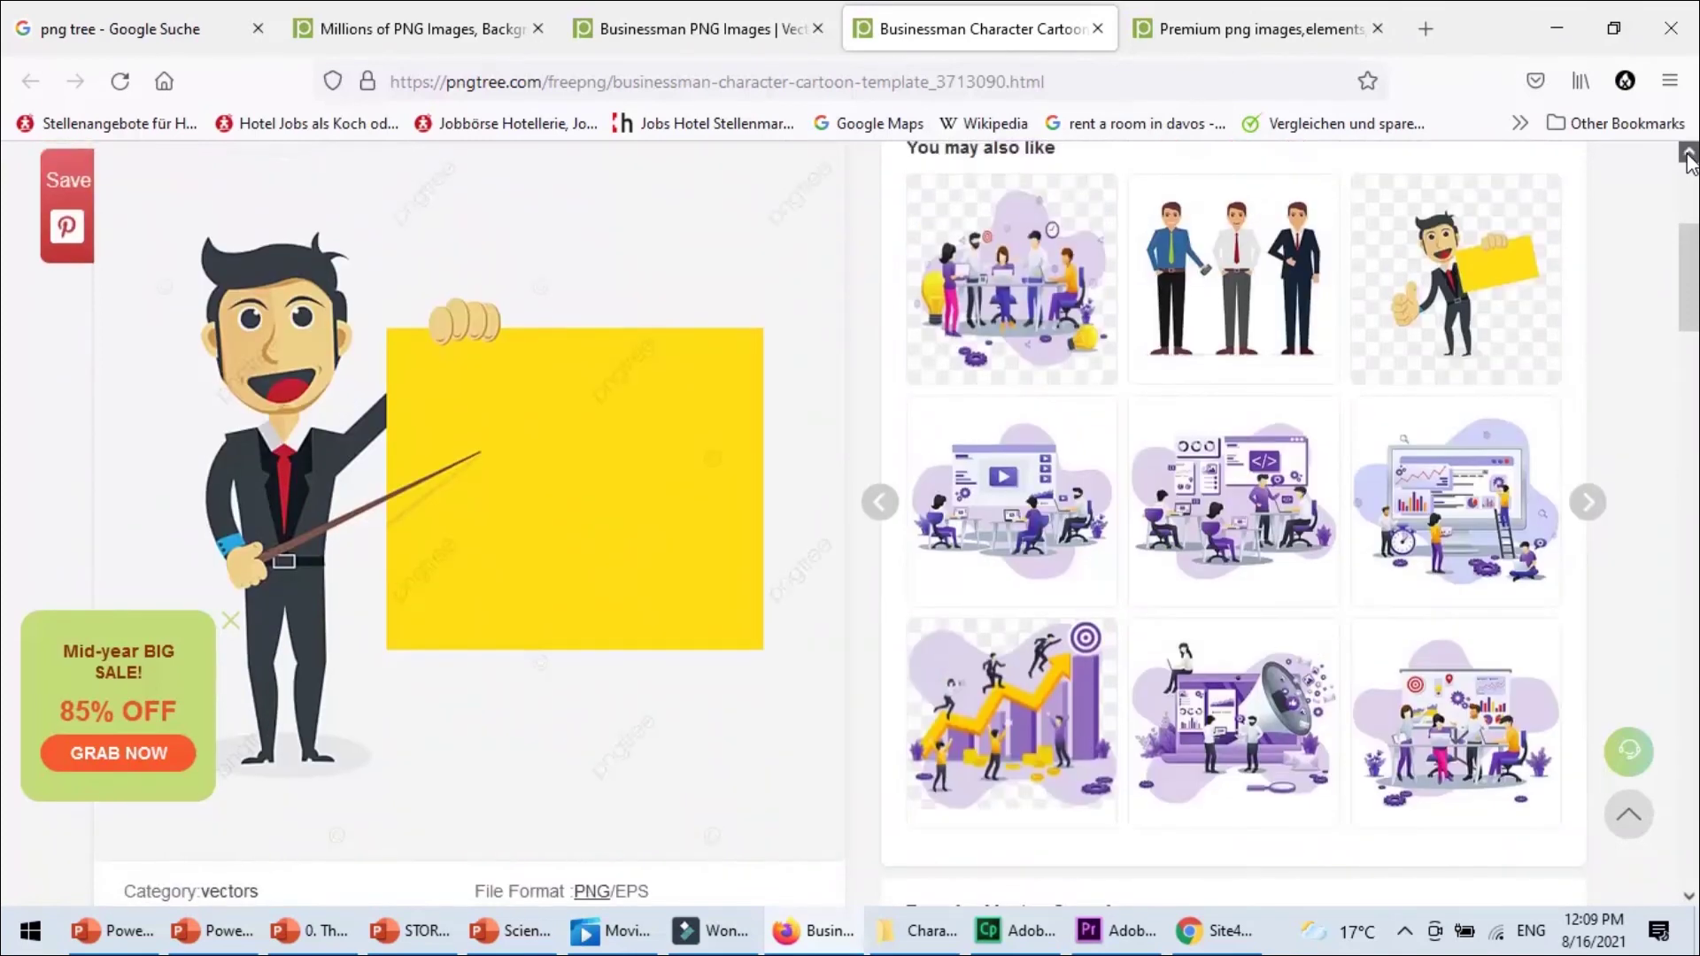
Page forward through the related images suggested for the businessman character cartoon
click(1589, 563)
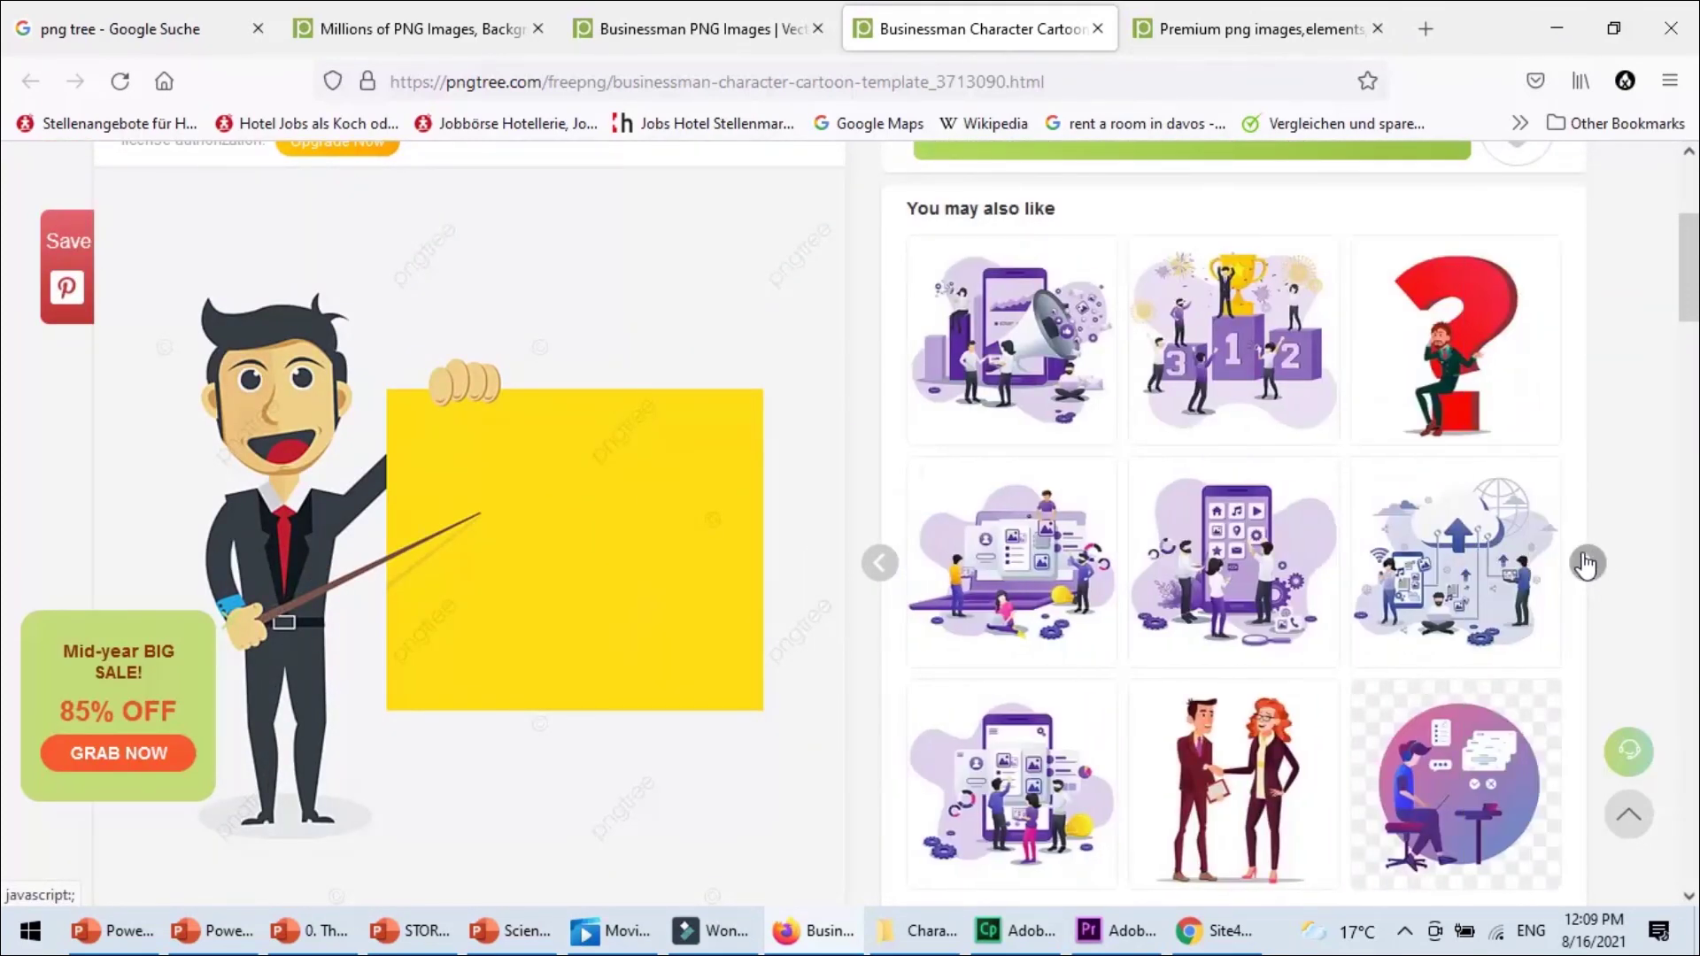
click(1582, 565)
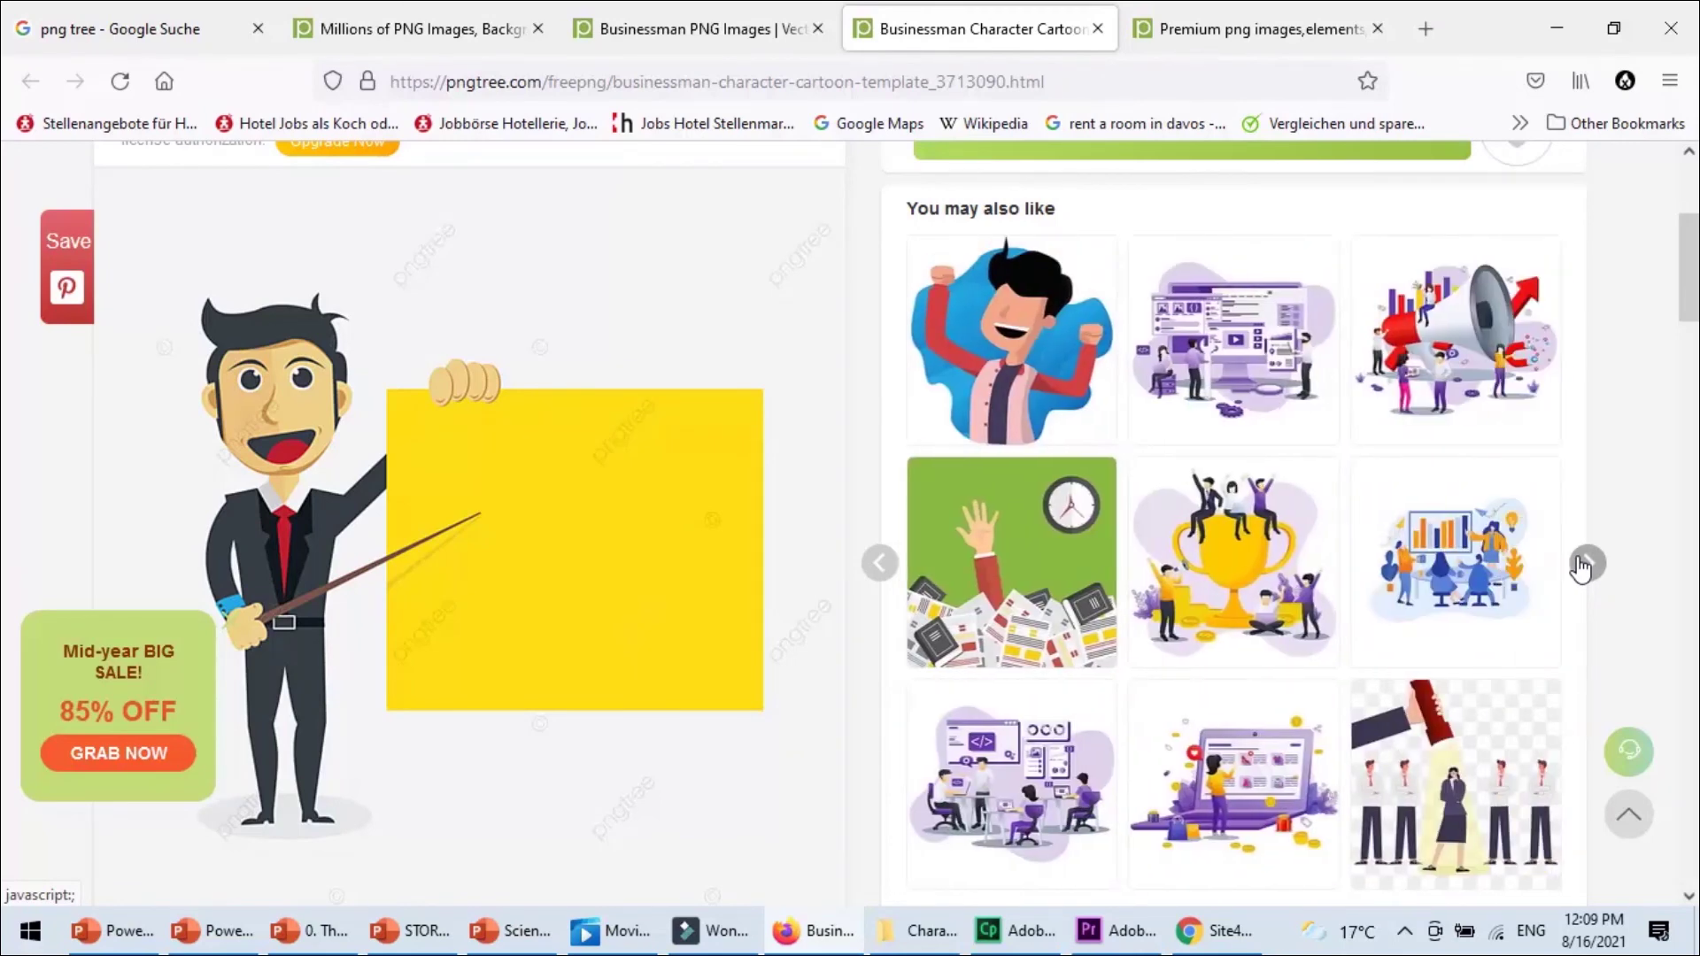
click(1581, 564)
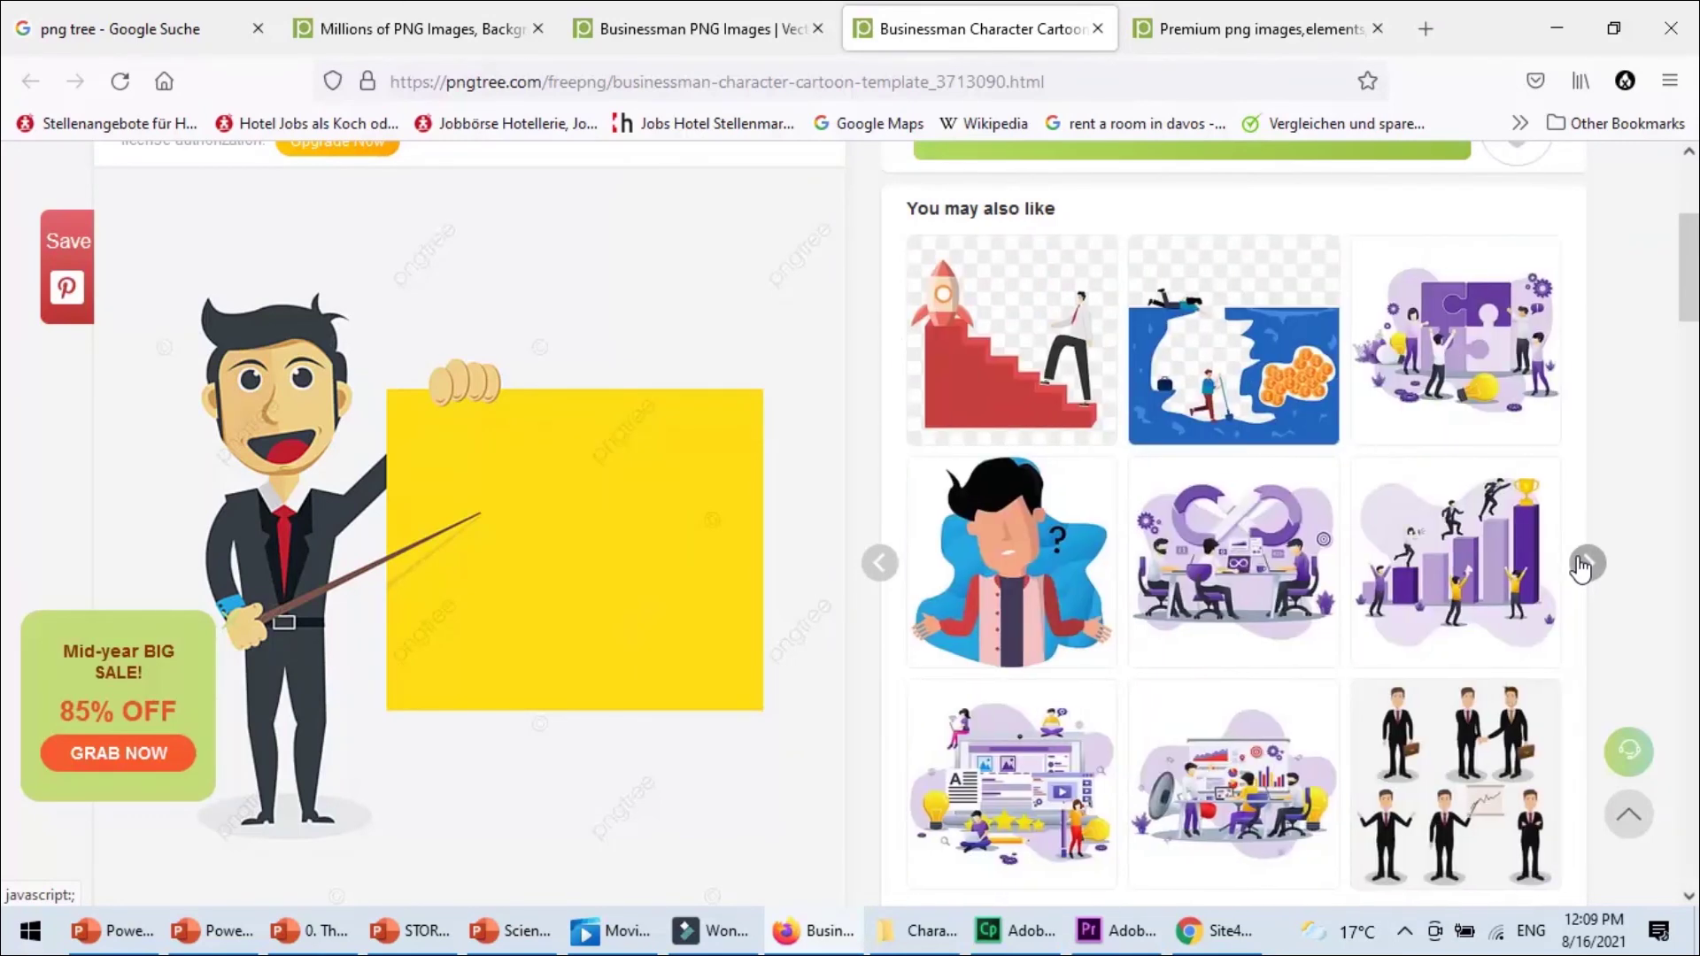
click(1582, 565)
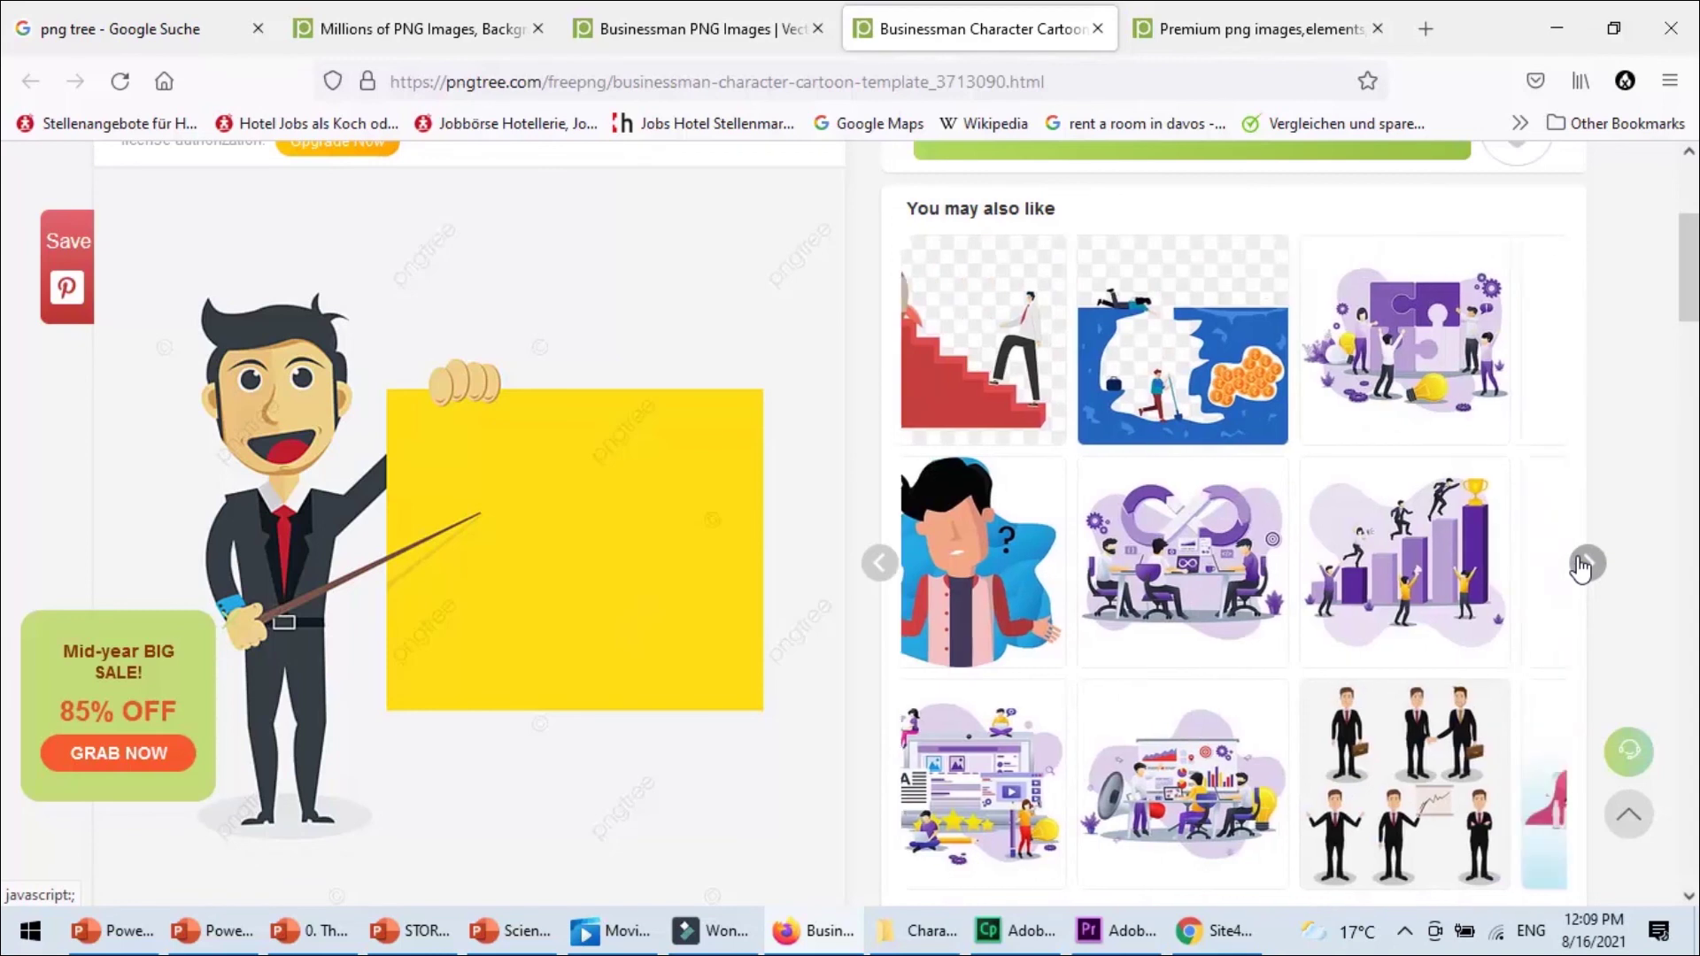